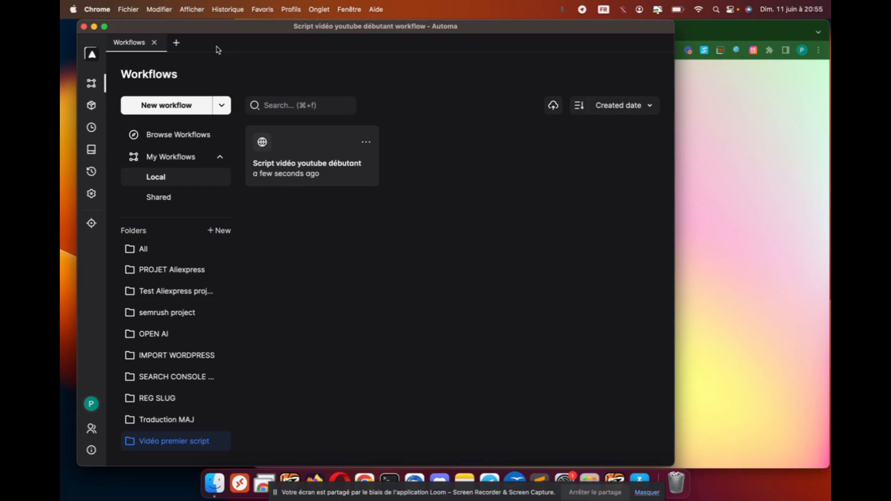
left_click(174, 105)
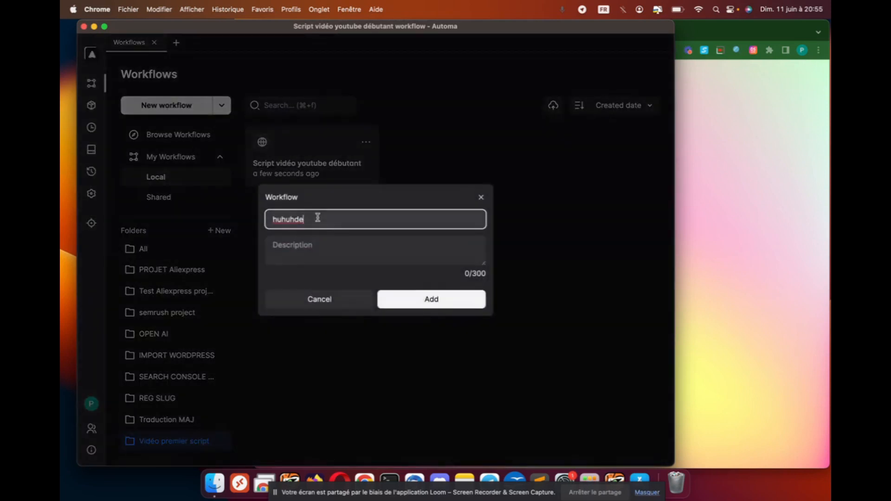
left_click_drag(318, 218, 239, 220)
key("BackSpace")
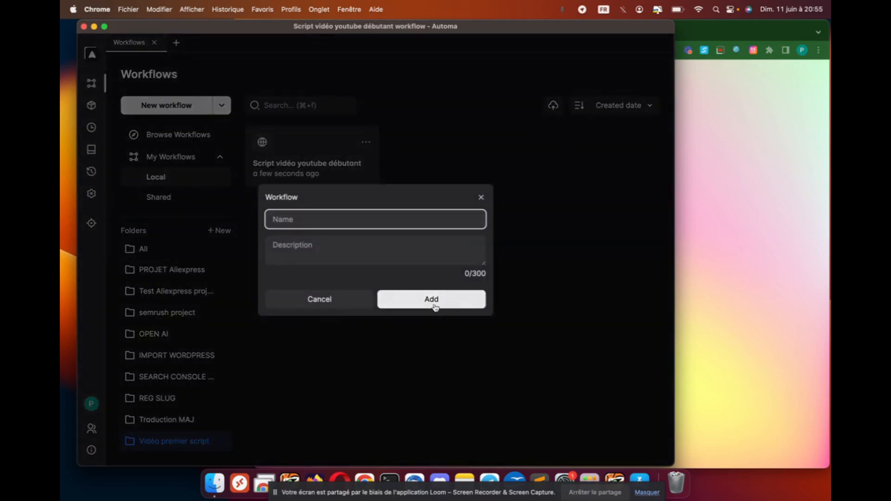
left_click(480, 196)
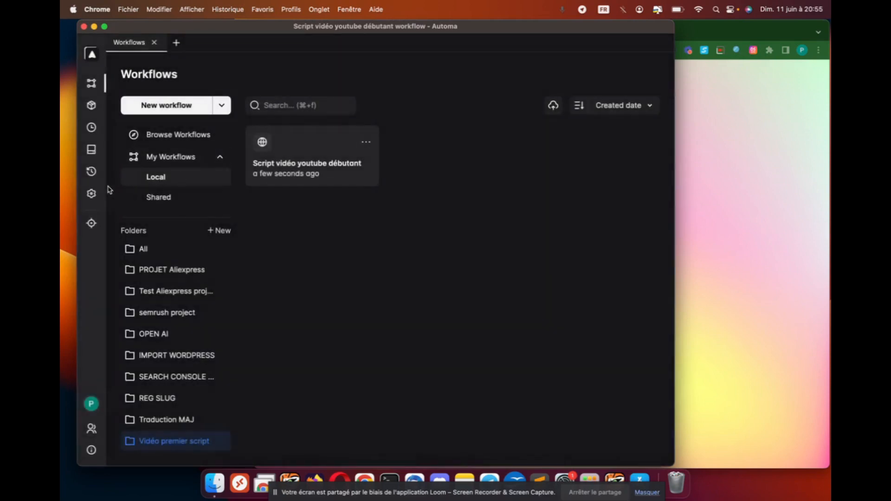
Examine the interface language choices in the general settings.
left_click(92, 193)
left_click(372, 184)
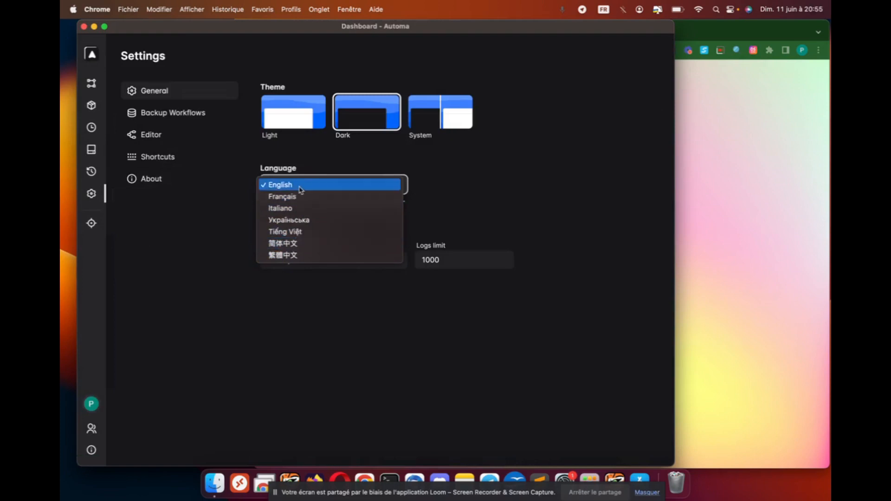
left_click(228, 183)
Open the "Script vidéo youtube débutant" workflow from the "Vidéo premier script" folder and bring its Trigger block into view.
left_click(91, 83)
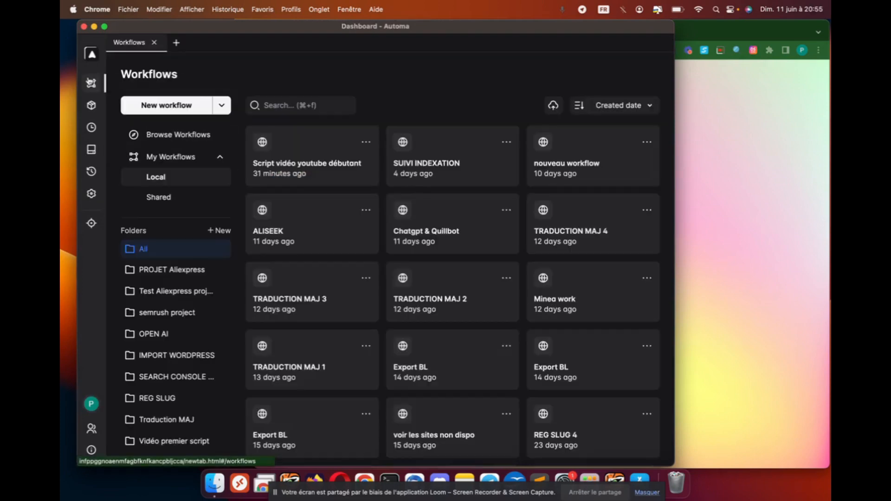
scroll(177, 408, "down", 1)
left_click(173, 430)
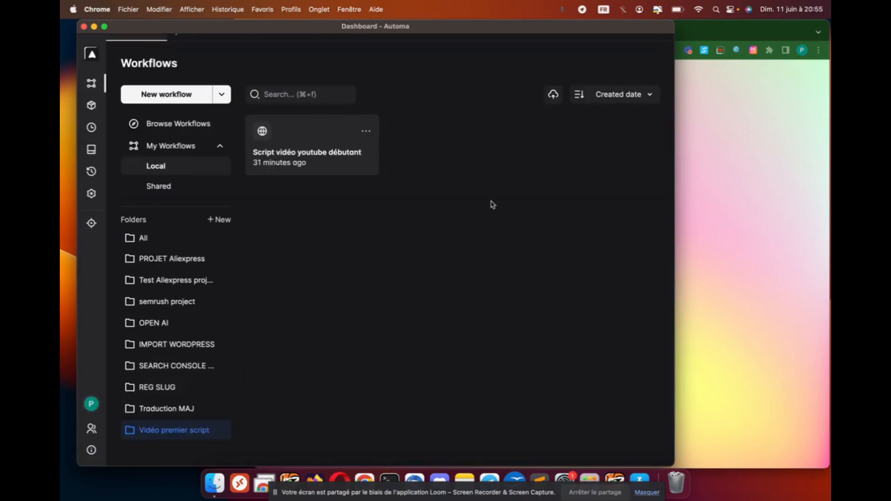
left_click(290, 155)
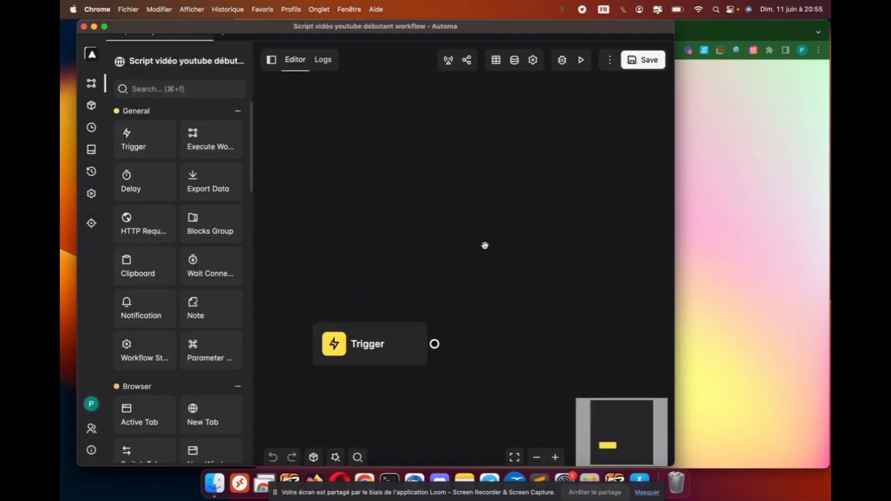
left_click_drag(475, 251, 427, 225)
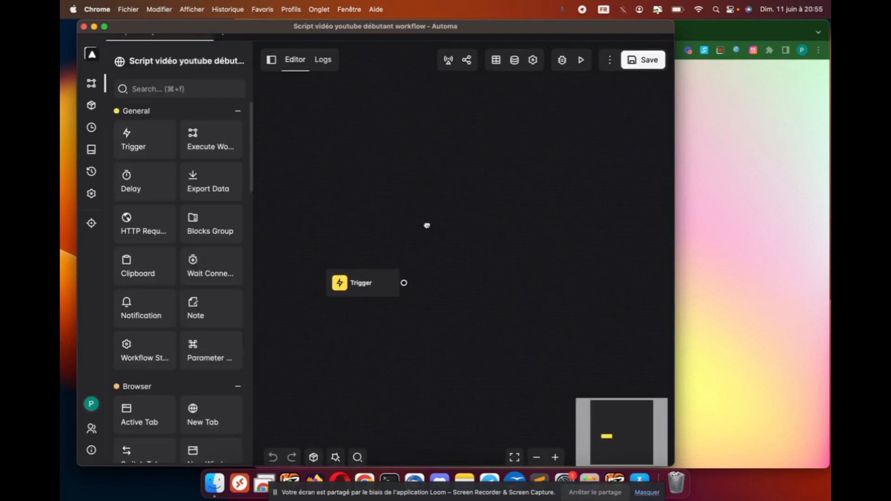
scroll(441, 248, "down", 3)
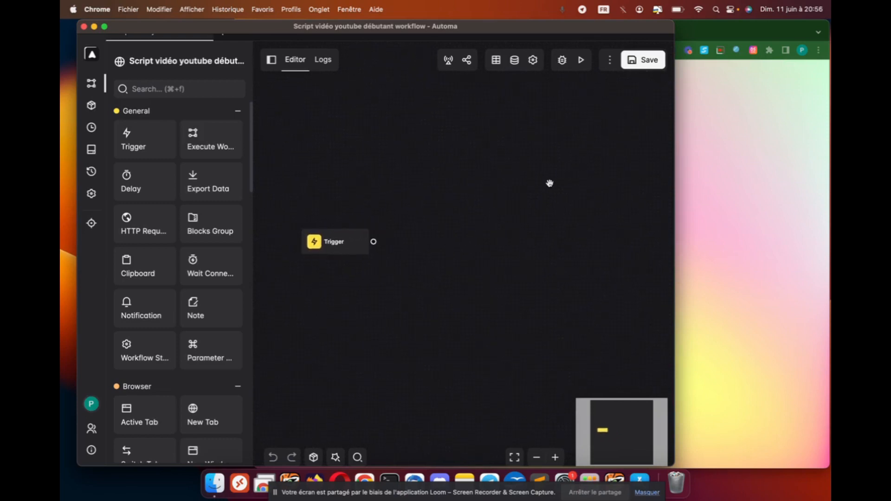
left_click_drag(483, 203, 436, 201)
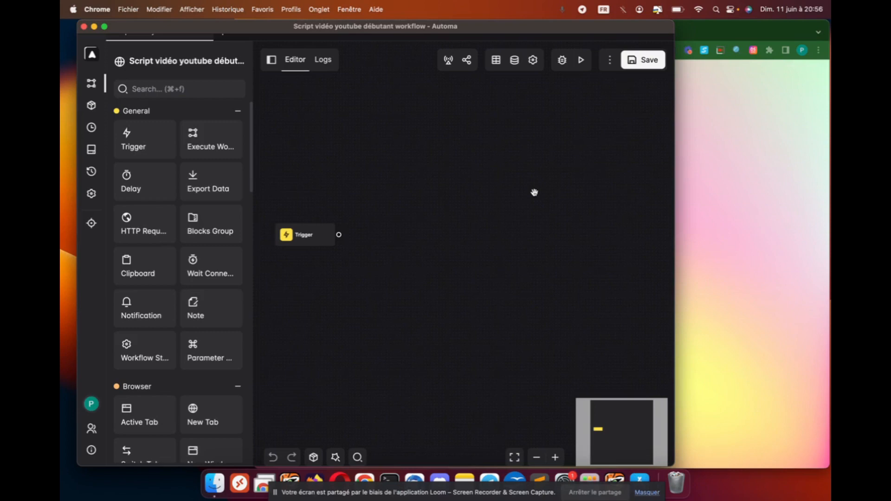
Switch to the main Chrome browser window, look up "google trend" and open the Tendances actuelles page of Google Trends.
left_click(683, 185)
left_click(348, 30)
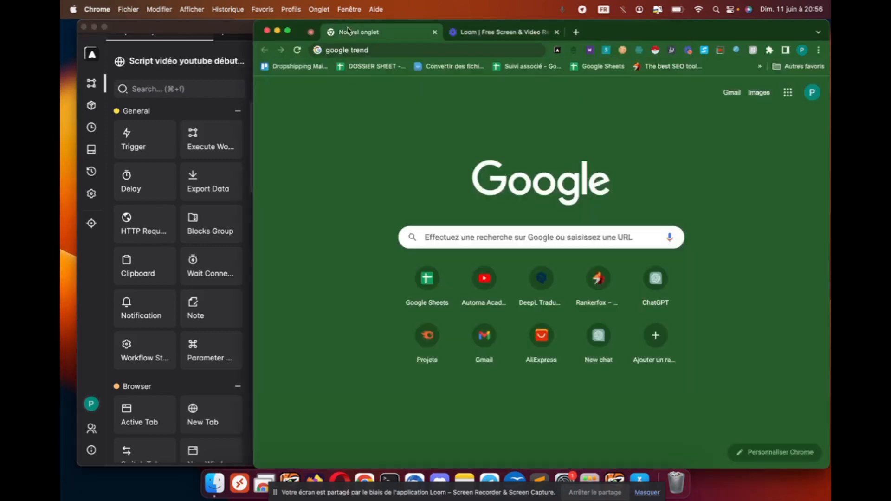
left_click(408, 48)
key("Return")
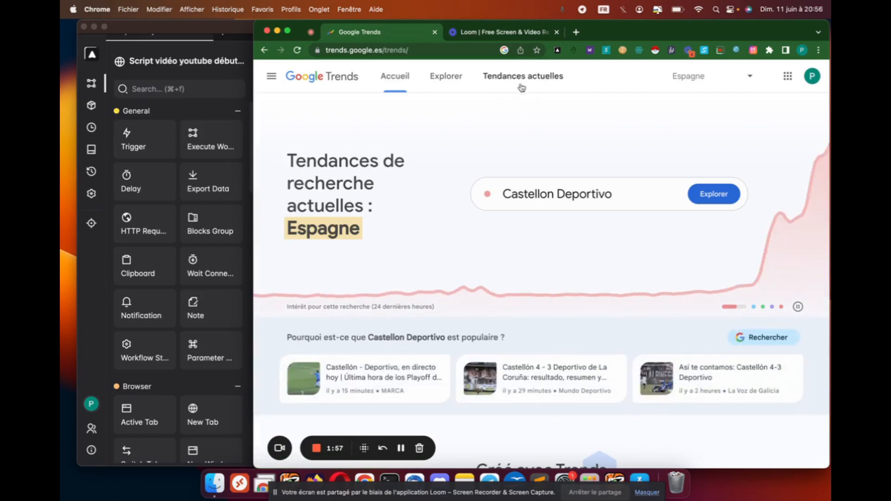
left_click(513, 82)
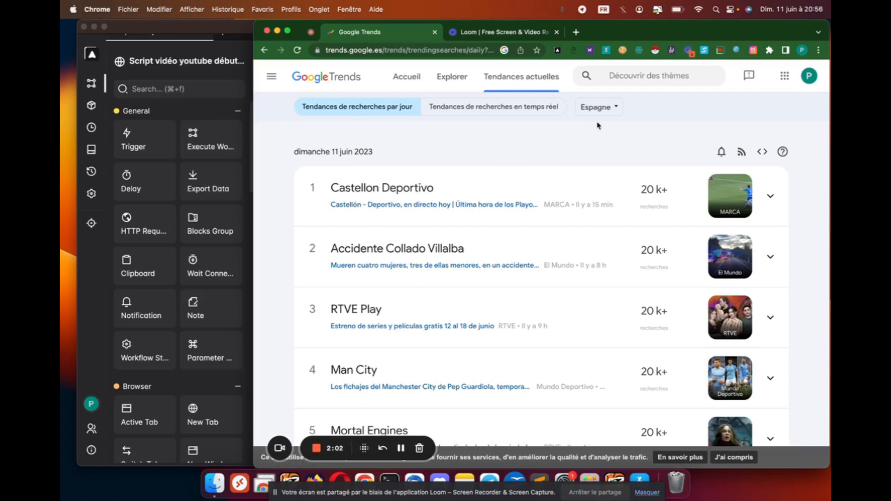
Set the country of the daily search trends to France.
left_click(599, 105)
scroll(602, 233, "down", 2)
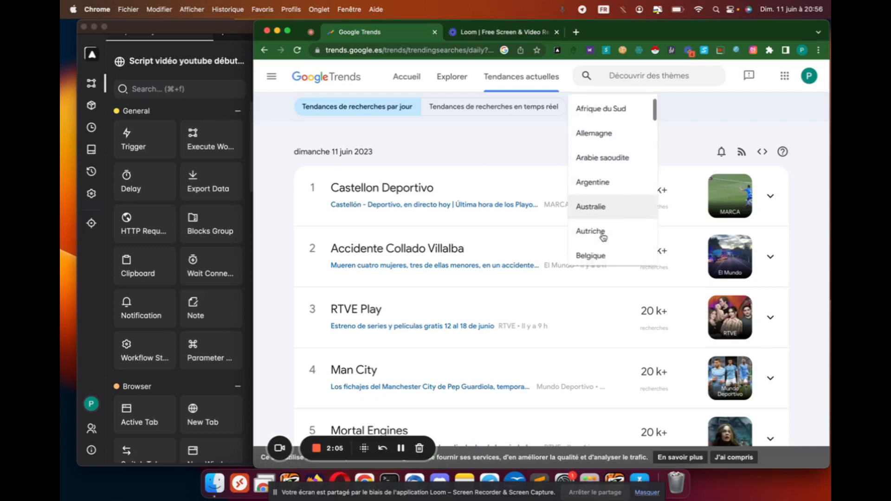
scroll(603, 234, "down", 1)
scroll(603, 223, "up", 3)
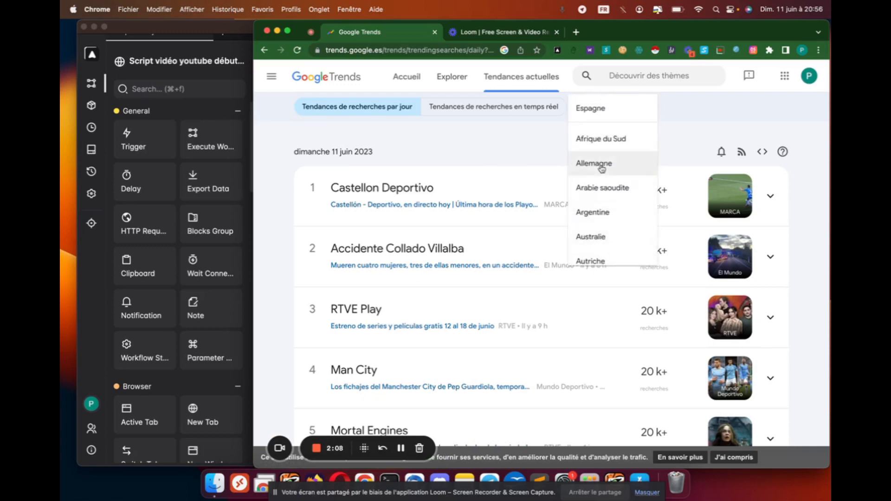
type("fr")
key("Return")
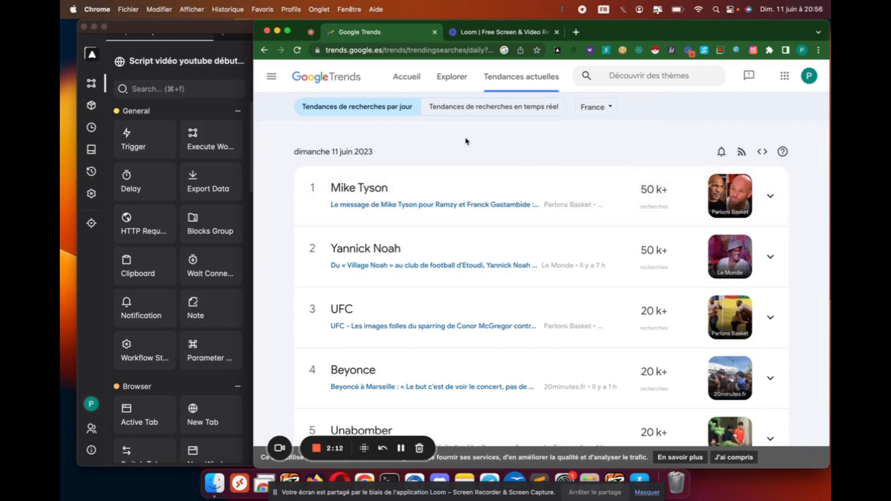
Look through the daily trends for France and compare them with the real-time trends view.
scroll(464, 141, "down", 10)
scroll(464, 141, "up", 10)
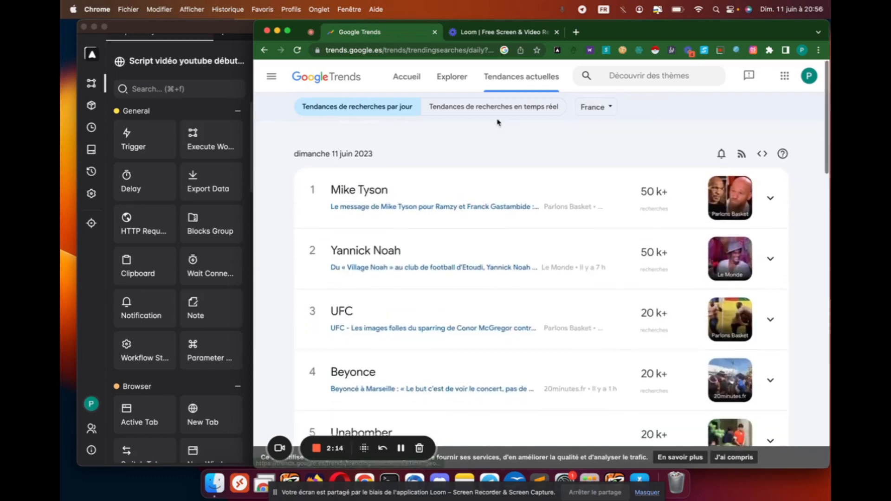
left_click(618, 108)
left_click(599, 107)
left_click(533, 111)
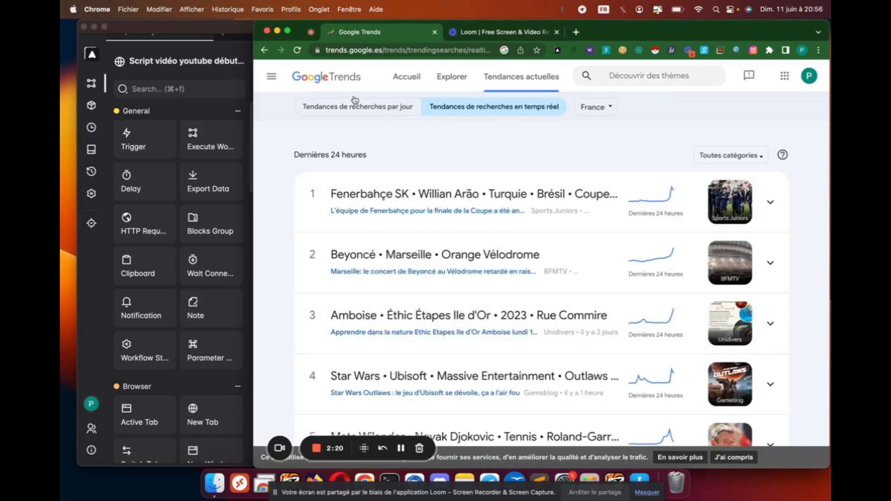
left_click(343, 108)
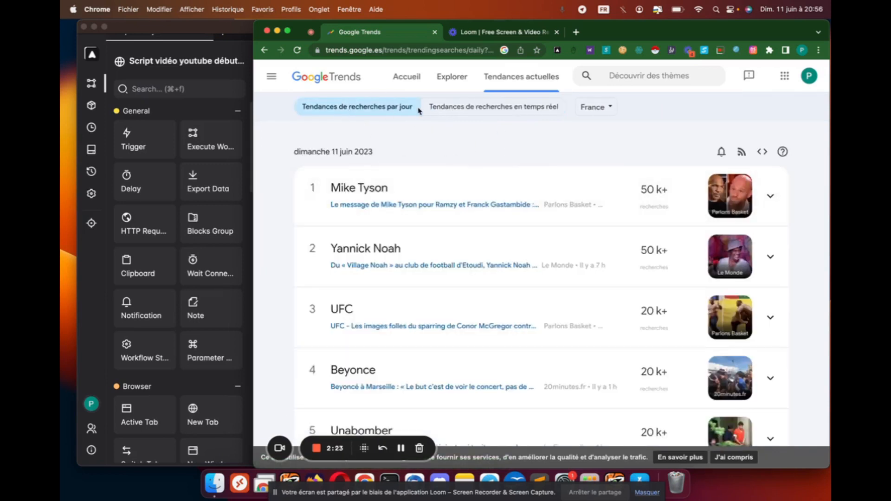
Copy the address of the French daily trends page, reopen it in a new tab and close the original tab.
left_click(446, 51)
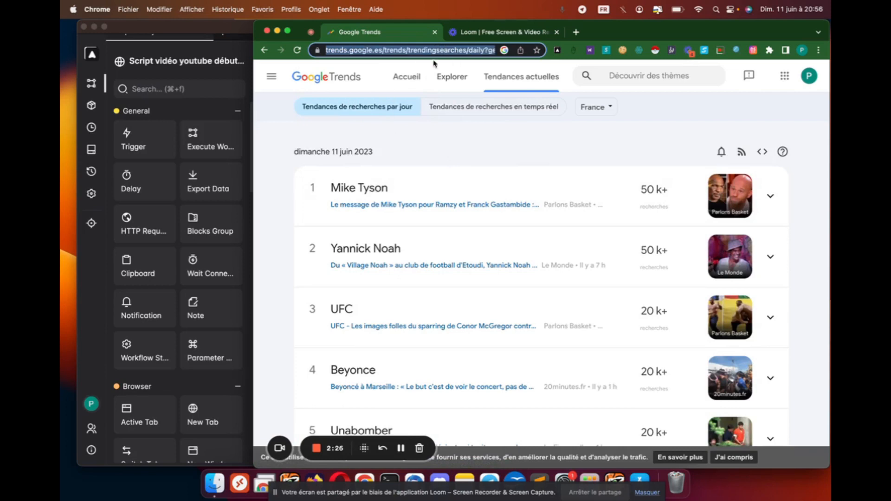
key("super+c")
left_click(575, 31)
key("super+v")
key("Return")
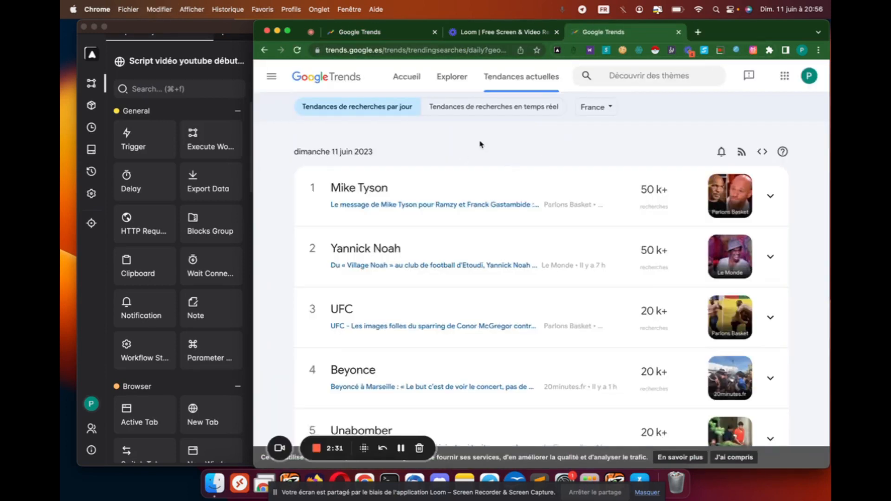
left_click(435, 31)
left_click(414, 49)
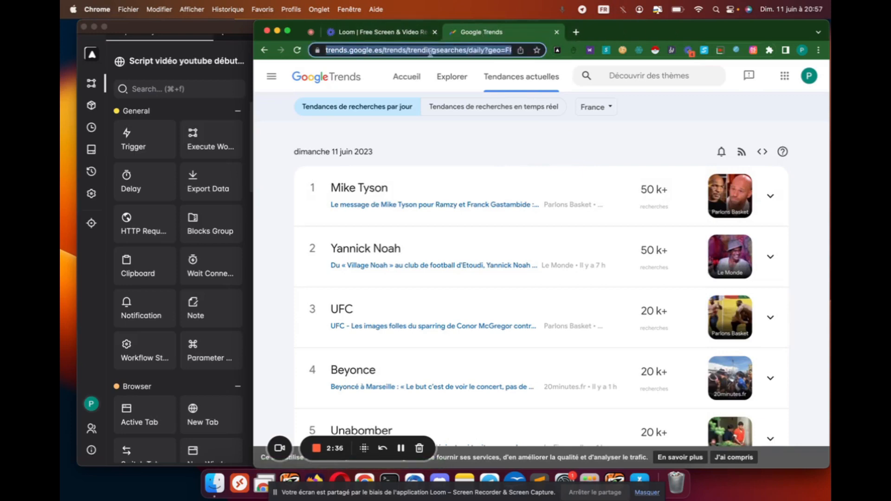
Switch back to Automa, find and add a New Window block to the workflow, and connect the Trigger to it.
left_click(239, 88)
left_click(177, 101)
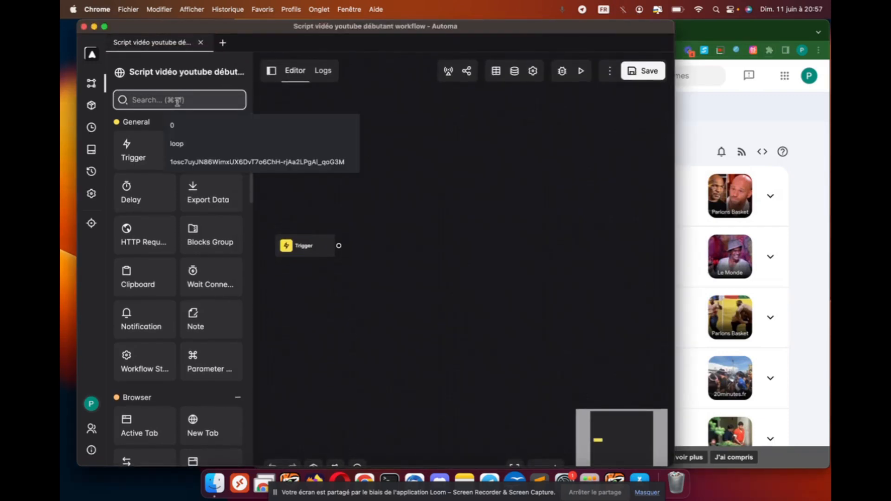
type("new")
left_click_drag(209, 152, 392, 179)
left_click_drag(445, 200, 428, 243)
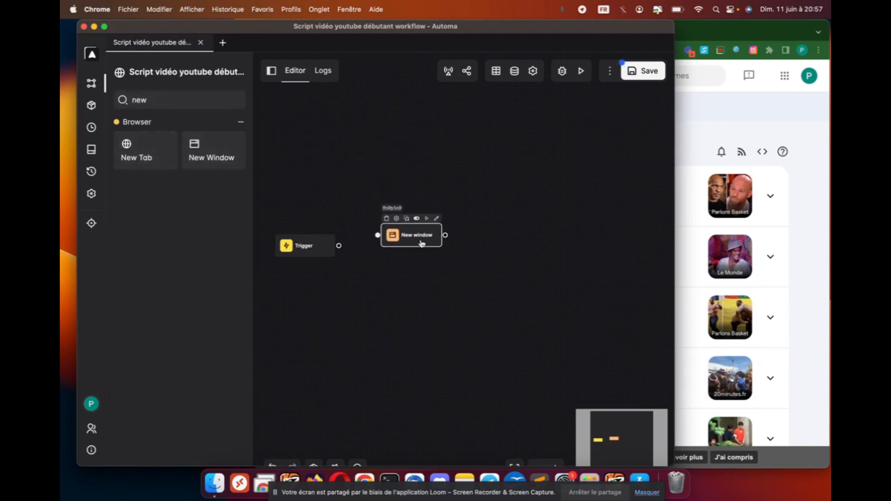
mouse_move(339, 246)
left_mouse_down()
mouse_move(388, 238)
mouse_move(377, 244)
left_mouse_up()
double_click(377, 244)
left_click(167, 181)
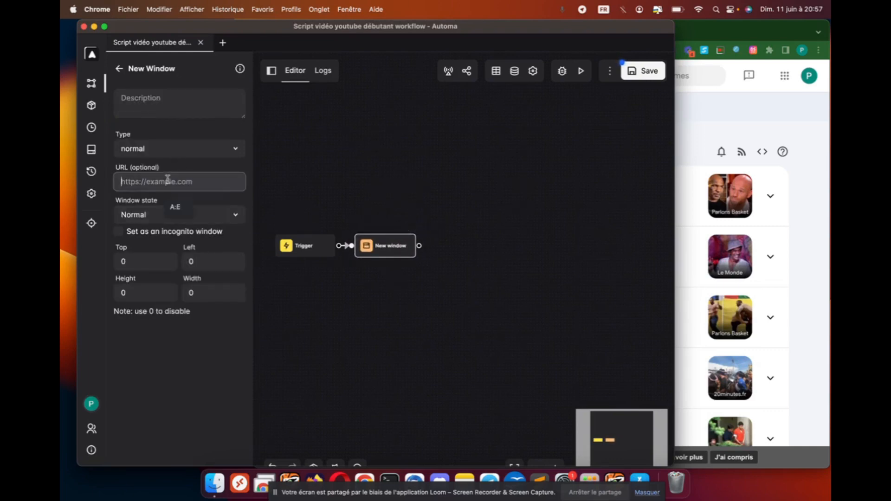
key("super+v")
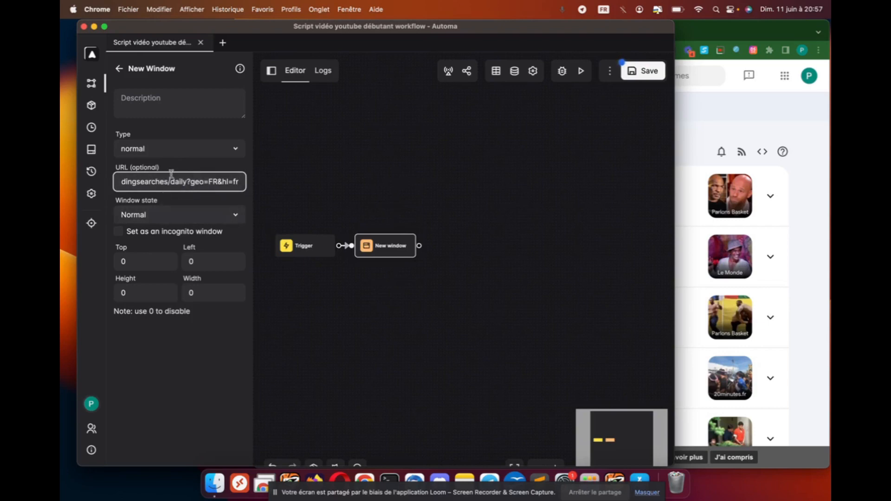
left_click(708, 154)
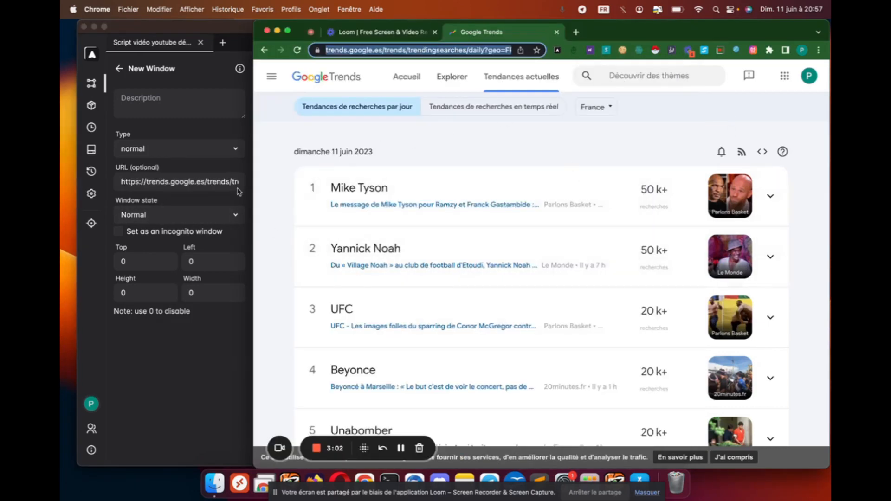
left_click(215, 175)
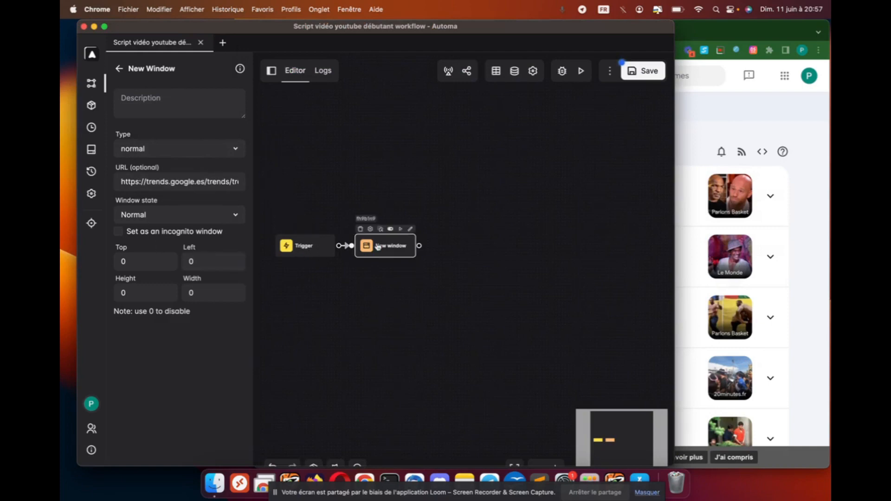
Try the New Window block further from the Trigger, leaving it close beside the Trigger on the same line.
left_click_drag(371, 246, 409, 246)
left_click(314, 250)
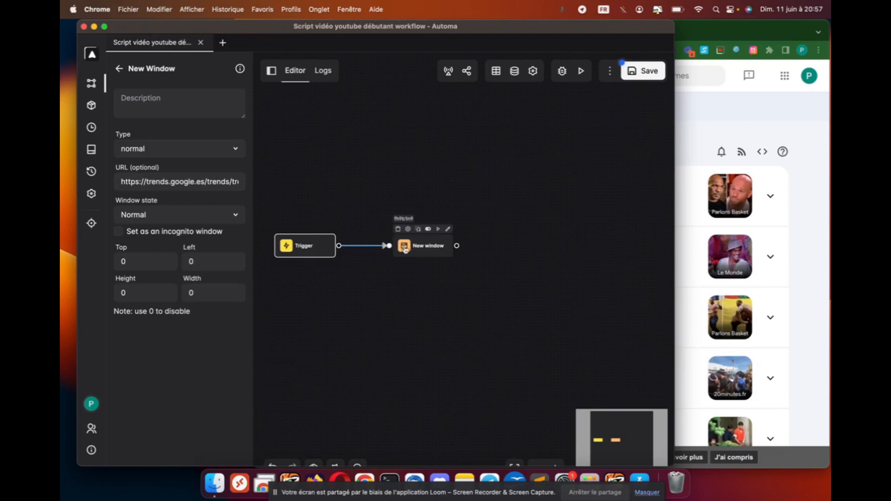
left_click_drag(413, 246, 380, 246)
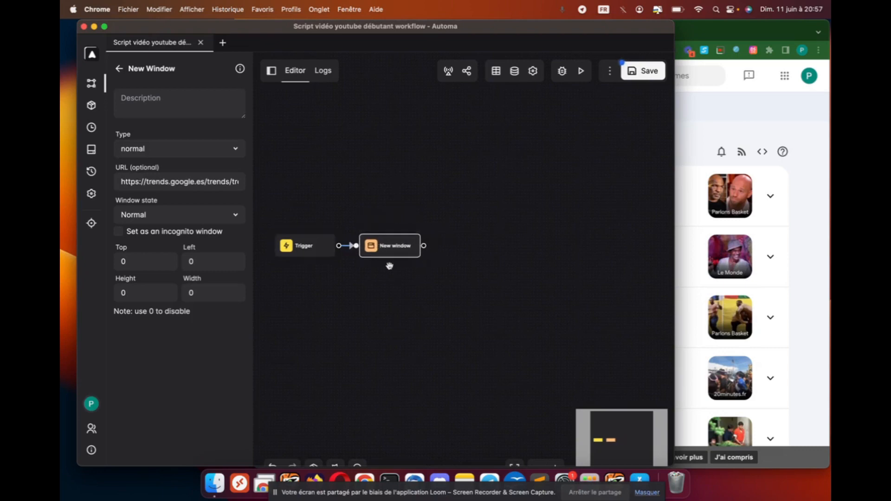
Switch to the Chrome window with Google Trends and review the titles and search volumes in the French daily trends list.
left_click(771, 139)
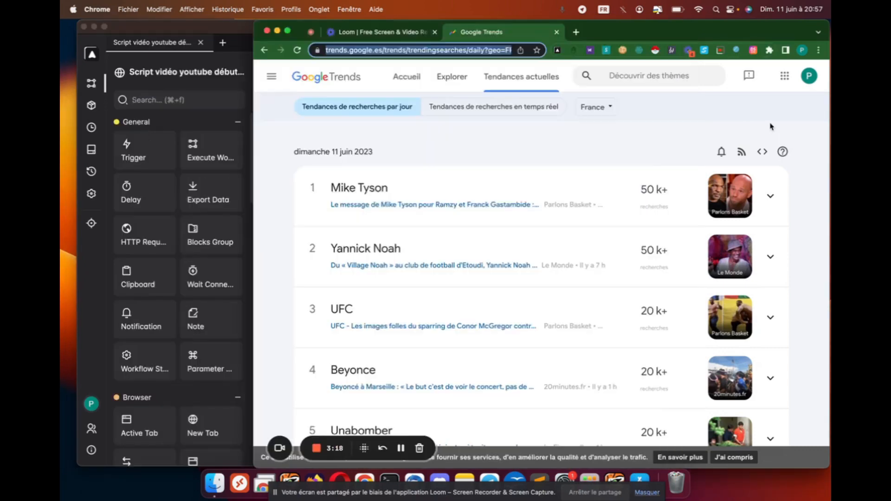
scroll(466, 152, "down", 1)
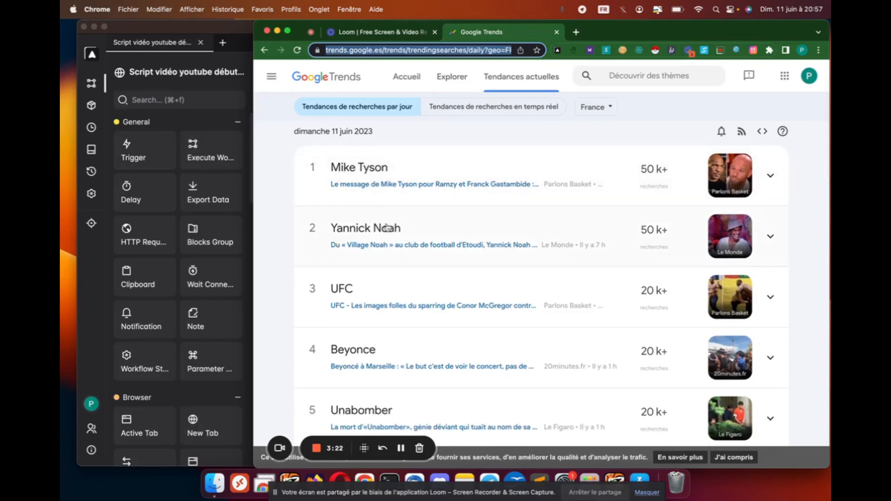
scroll(392, 242, "down", 3)
scroll(378, 297, "down", 6)
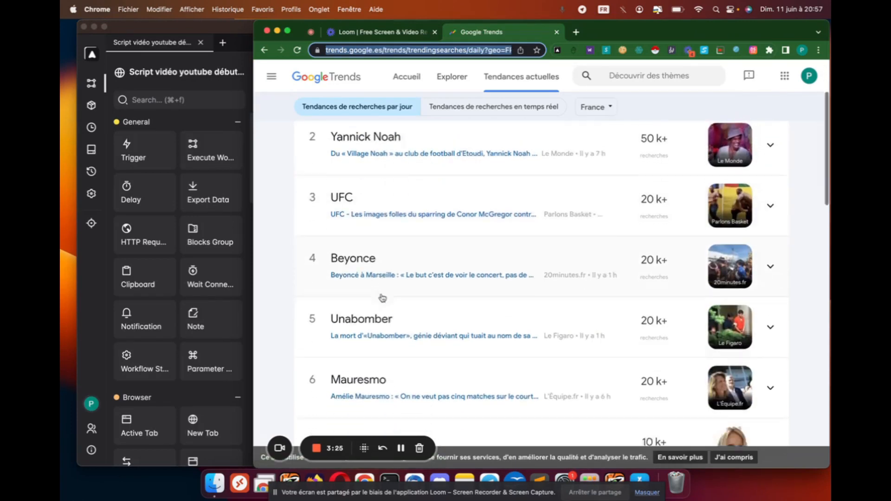
scroll(374, 291, "down", 1)
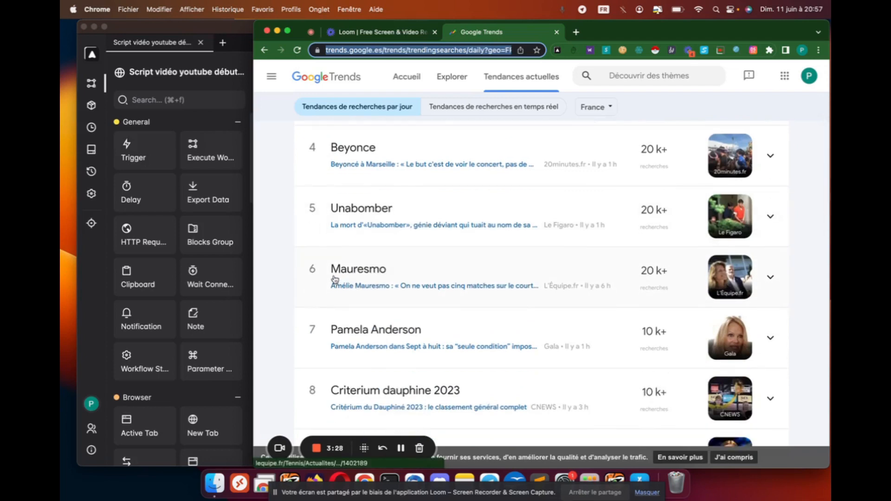
scroll(398, 268, "up", 10)
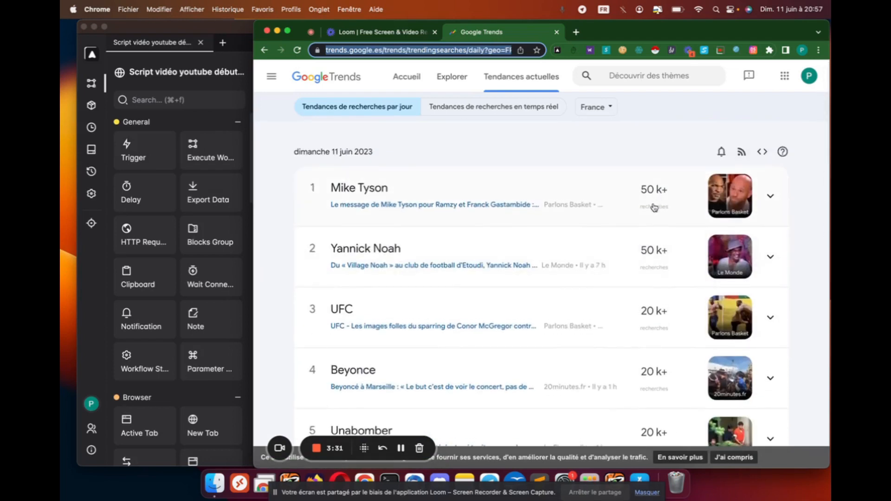
Start Automa's element selector on the Google Trends page and select the title of the first trending search.
scroll(656, 231, "down", 8)
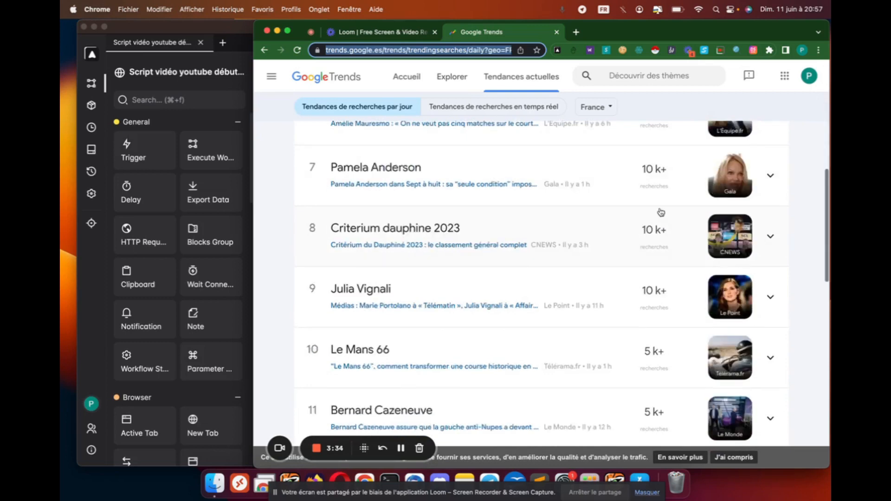
scroll(659, 232, "up", 10)
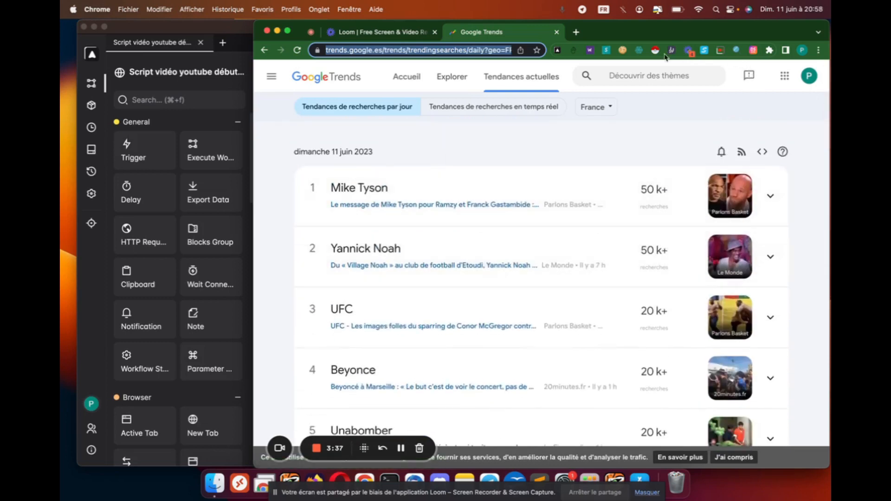
left_click(558, 51)
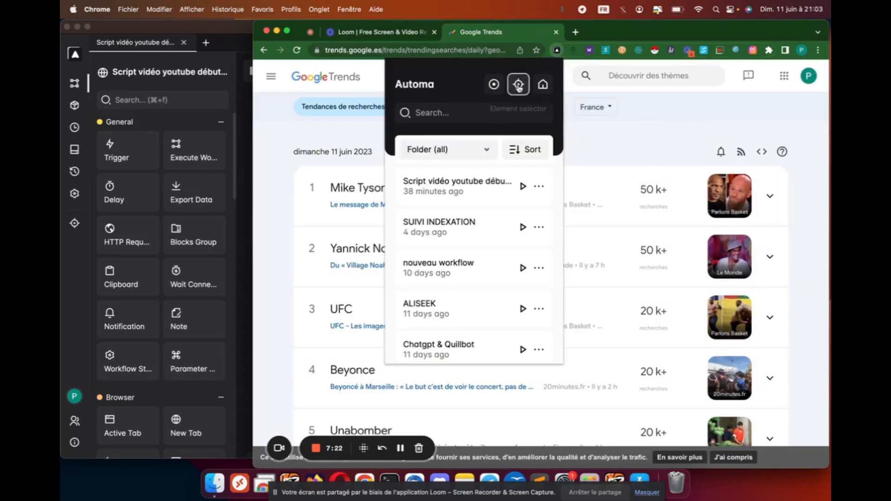
left_click(518, 85)
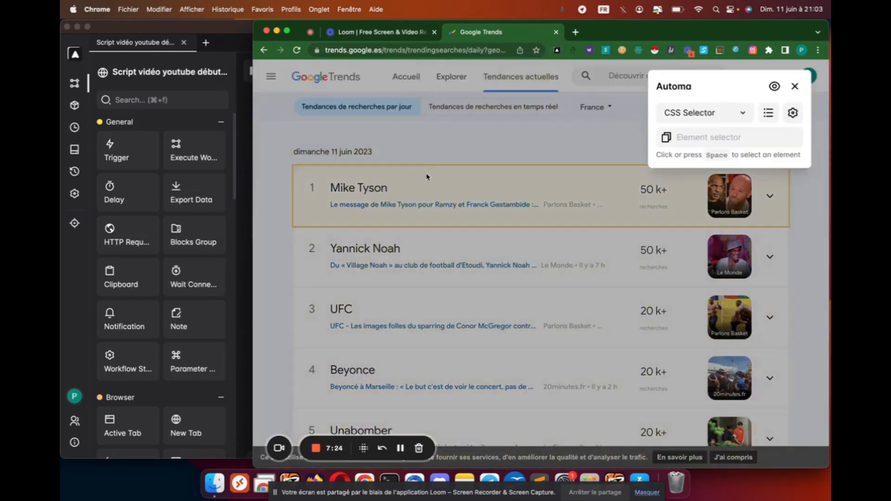
left_click(374, 193)
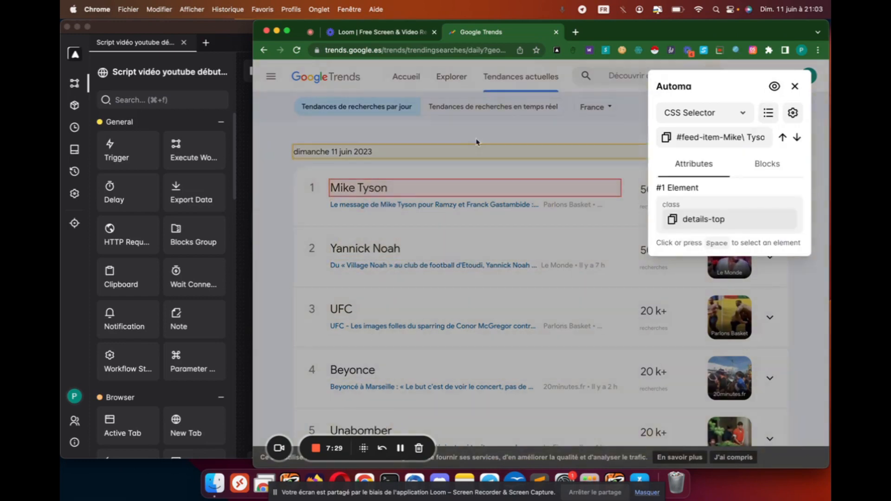
Try list selection on the first trend's title, then reselect that title alone with list selection off.
left_click(768, 113)
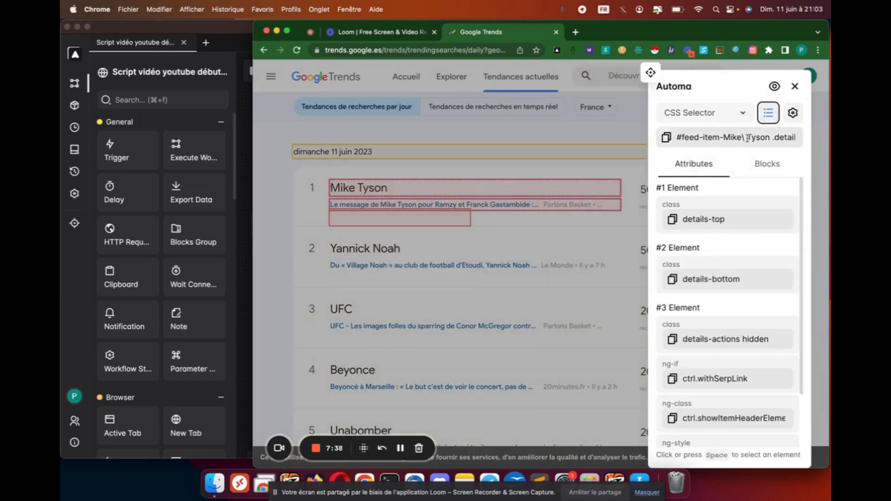
left_click(388, 187)
left_click(770, 109)
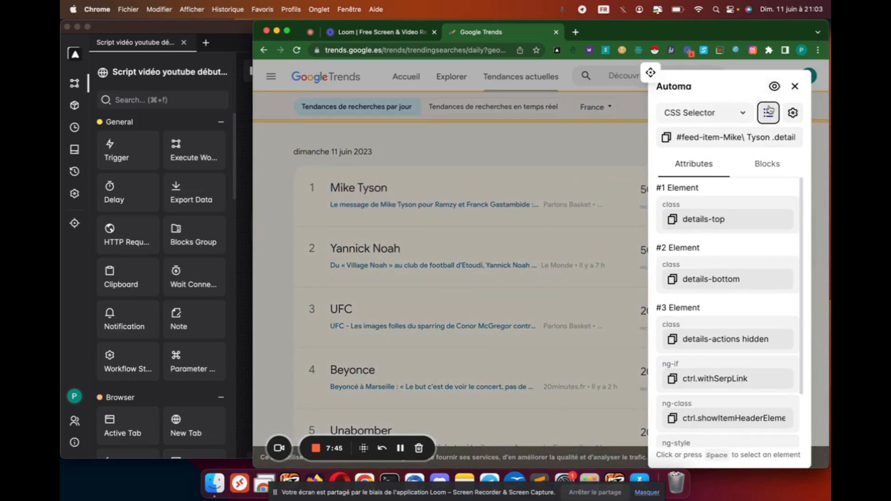
left_click(384, 190)
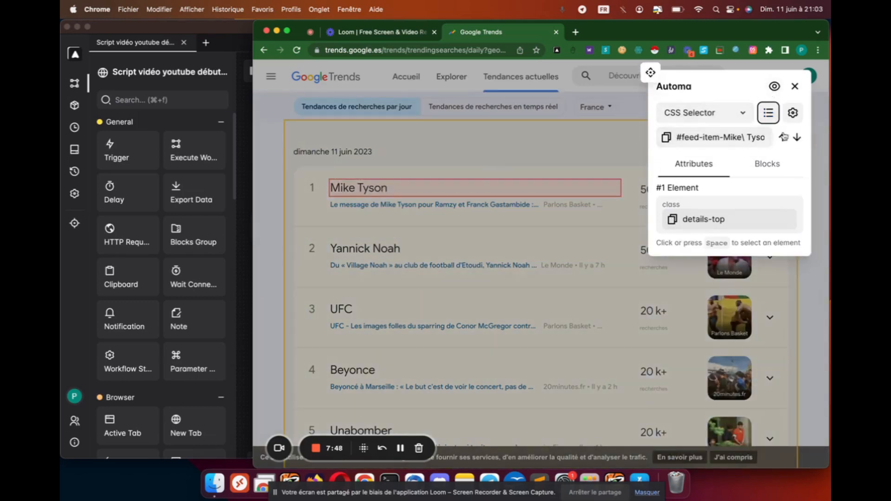
Shorten the CSS selector to .details-top so it covers every trend title.
left_click(729, 135)
left_click_drag(720, 137, 606, 139)
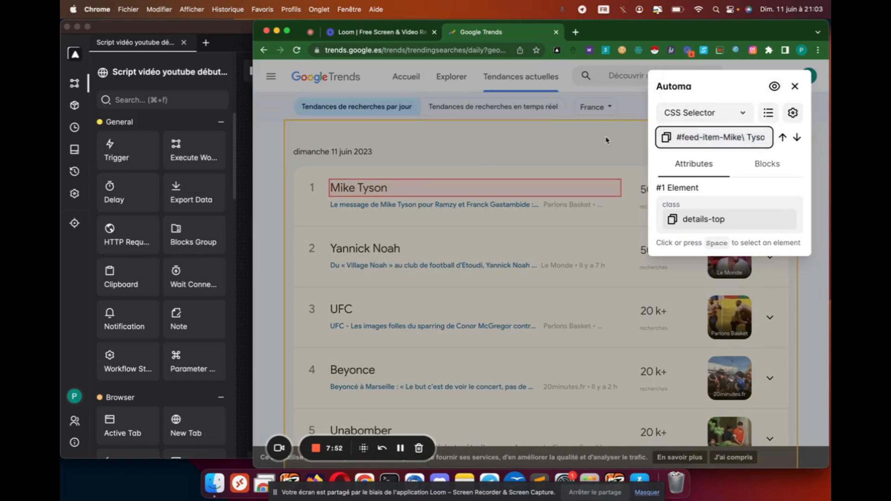
left_click_drag(743, 140, 771, 143)
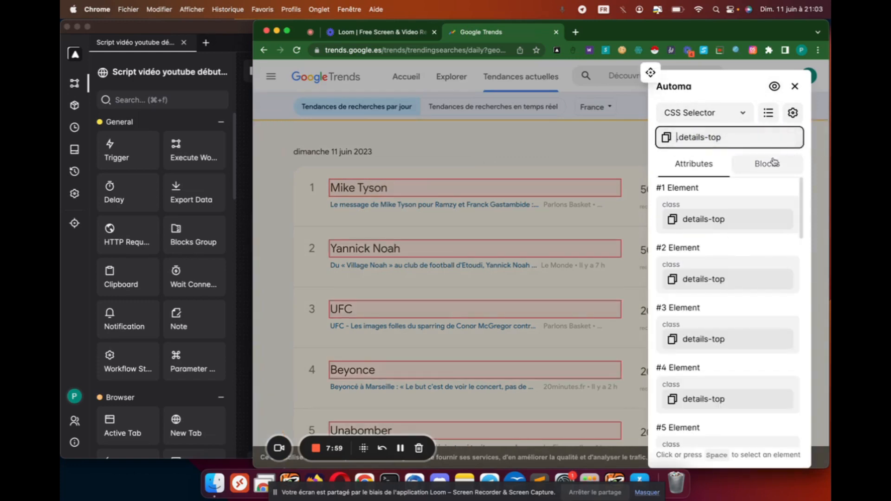
left_click(659, 157)
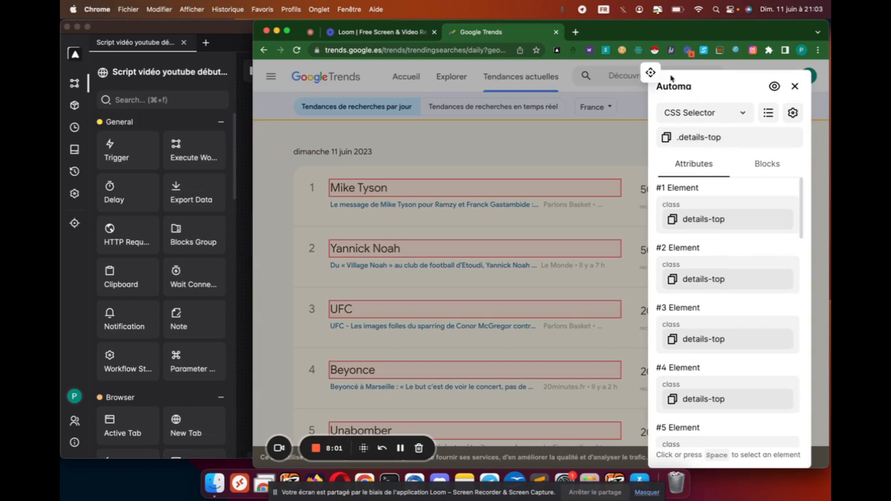
Move the element selector panel slightly, turn on list selection and check the highlighted trend titles.
left_click_drag(650, 72, 639, 68)
left_click(757, 107)
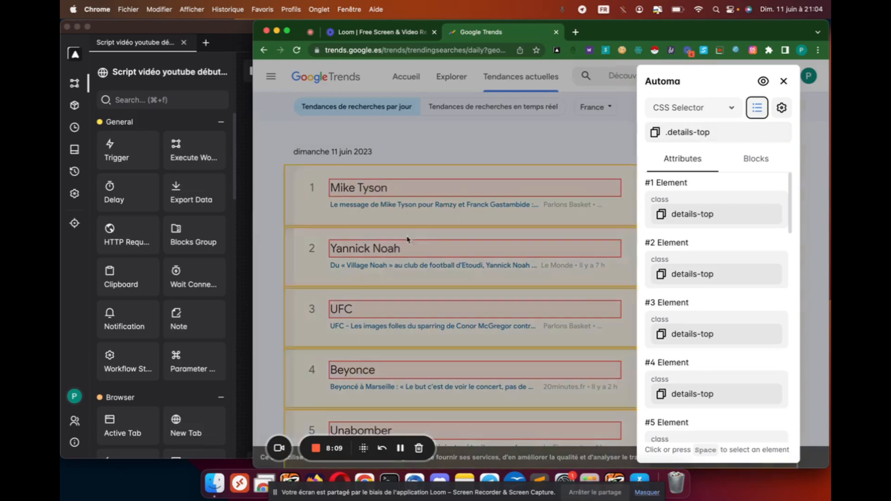
scroll(435, 270, "down", 3)
scroll(455, 325, "up", 3)
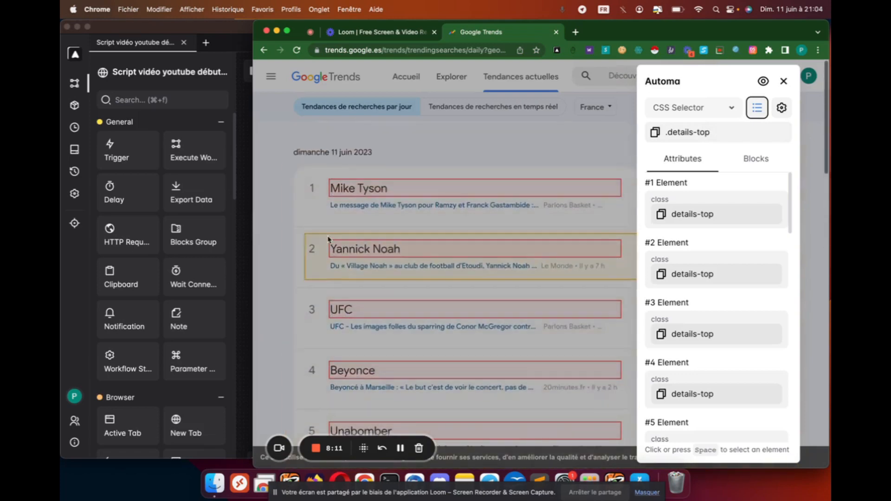
Test the Get text block on the .details-top selector and examine the text it extracts.
left_click(756, 159)
left_click(686, 191)
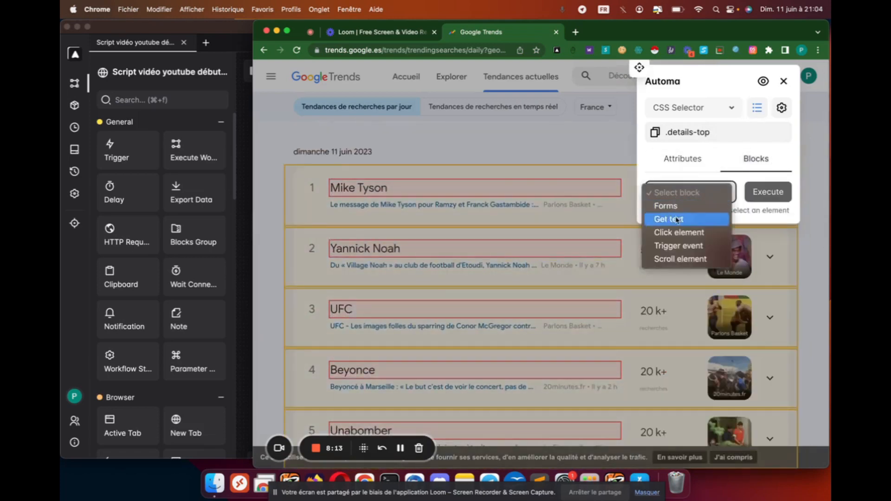
left_click(759, 159)
left_click(702, 188)
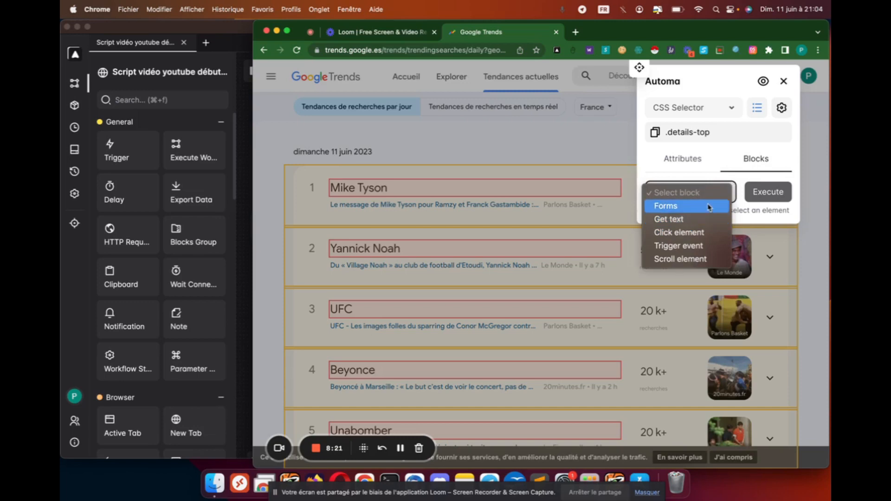
left_click(685, 223)
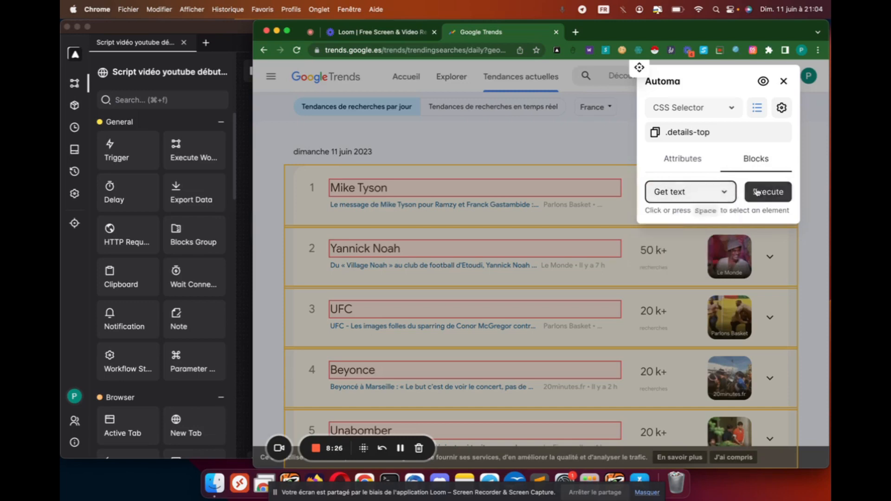
left_click(768, 192)
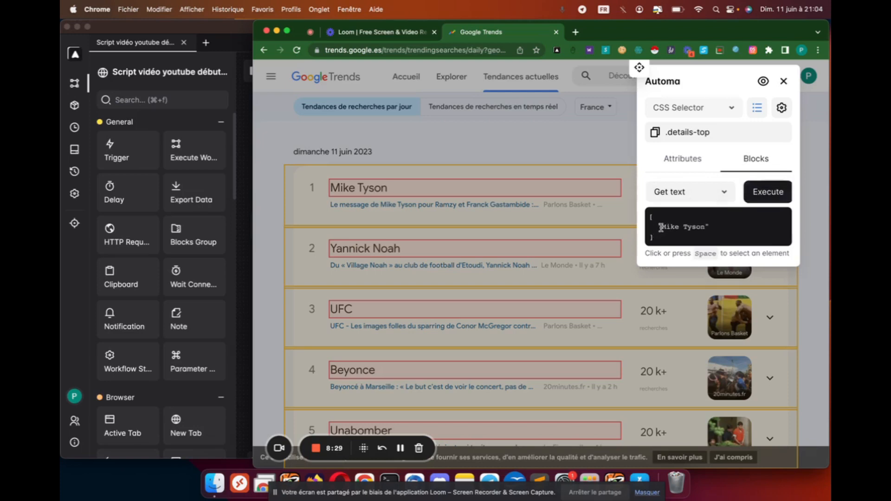
left_click_drag(661, 228, 708, 227)
left_click(718, 229)
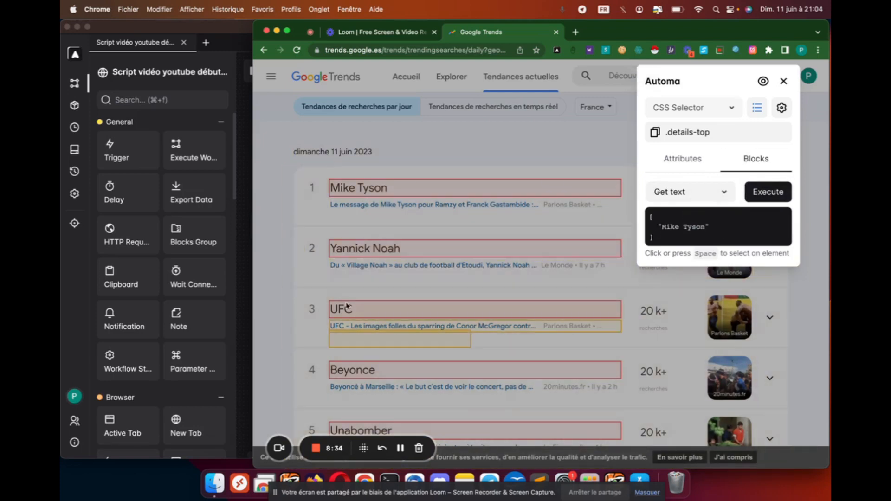
Switch to the Automa workflow editor, find the Get Text block and add it connected after the New Window block.
left_click_drag(710, 132, 674, 132)
triple_click(676, 132)
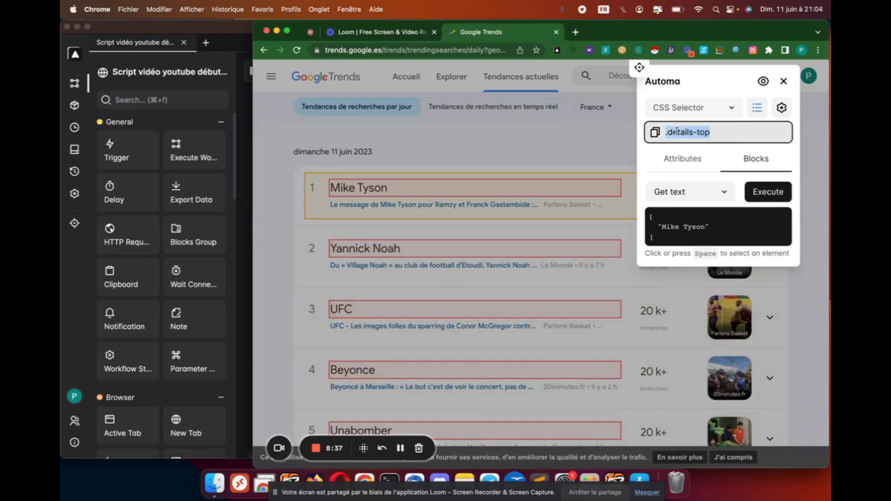
left_click(240, 187)
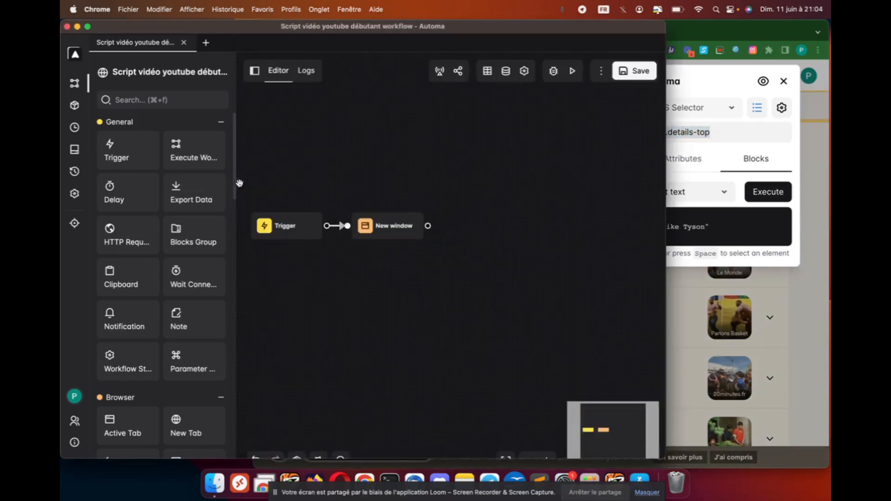
left_click(130, 99)
type("get")
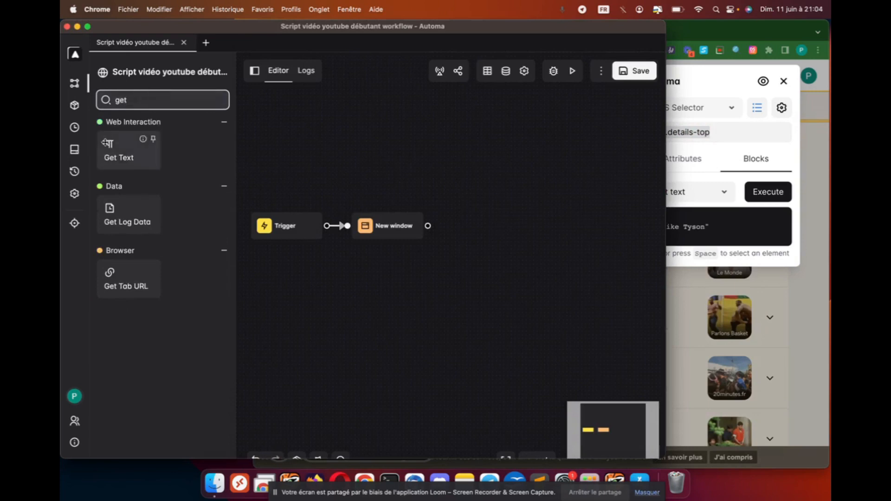
left_click_drag(110, 145, 469, 225)
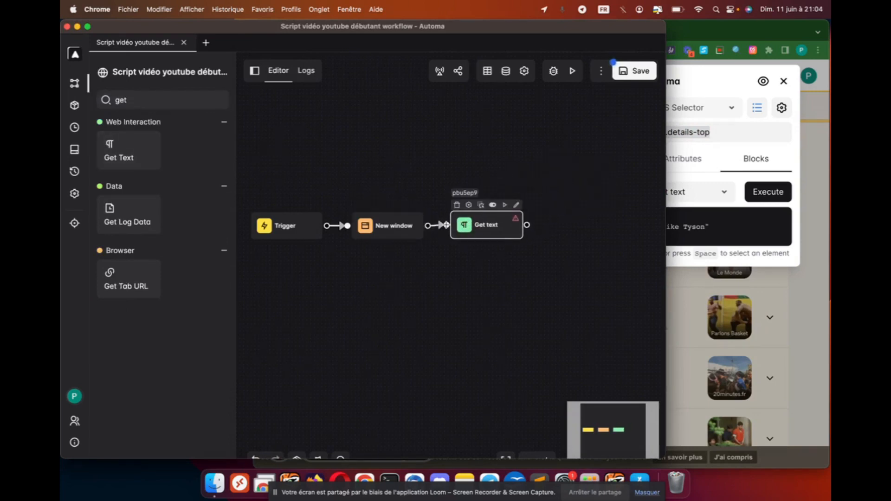
Copy .details-top from the element selector on the Google Trends page into the Get Text block's element selector.
double_click(487, 231)
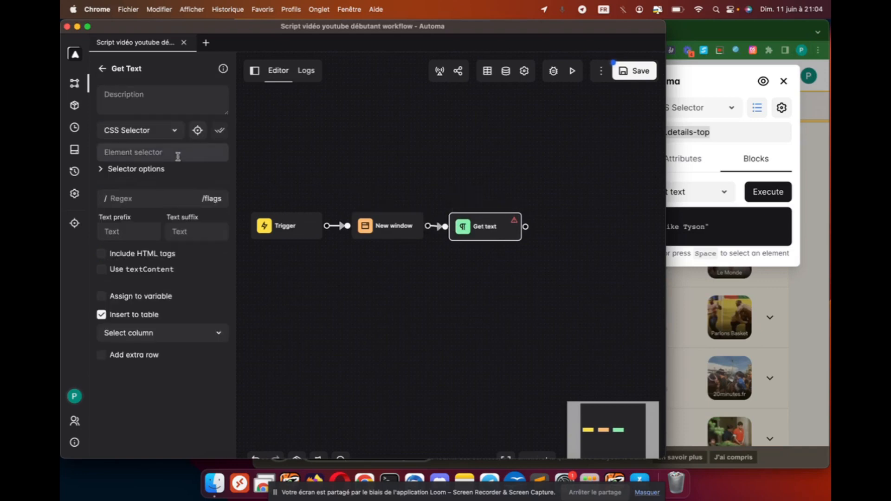
left_click(164, 151)
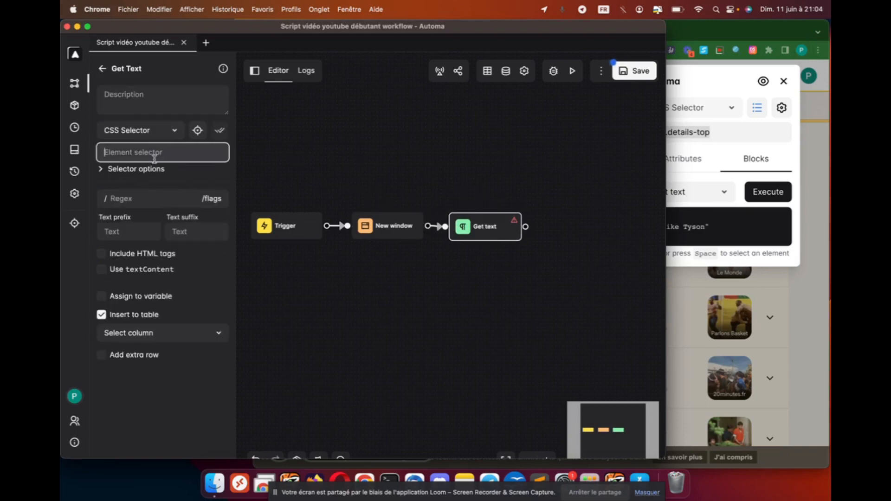
left_click(682, 139)
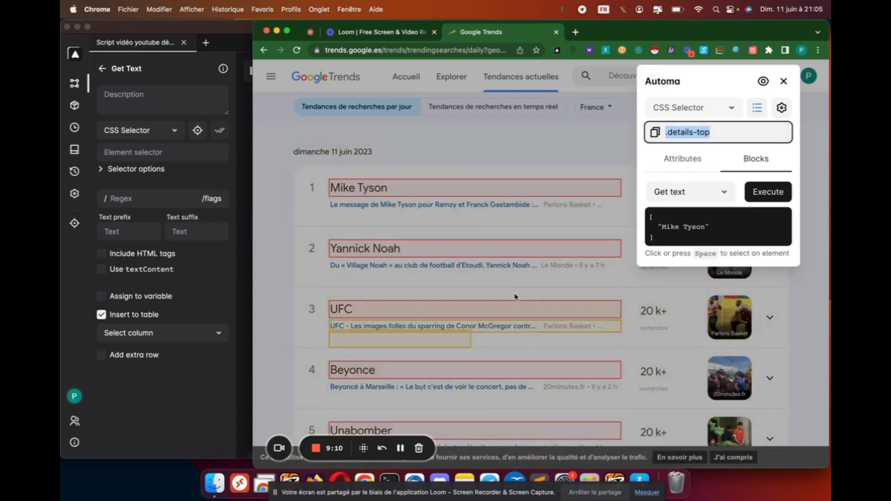
triple_click(686, 133)
key("cmd+c")
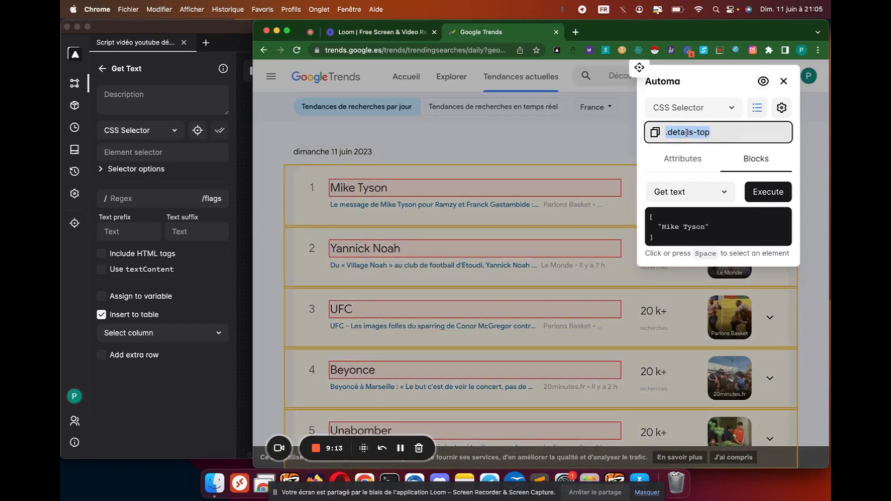
left_click(167, 153)
key("cmd+v")
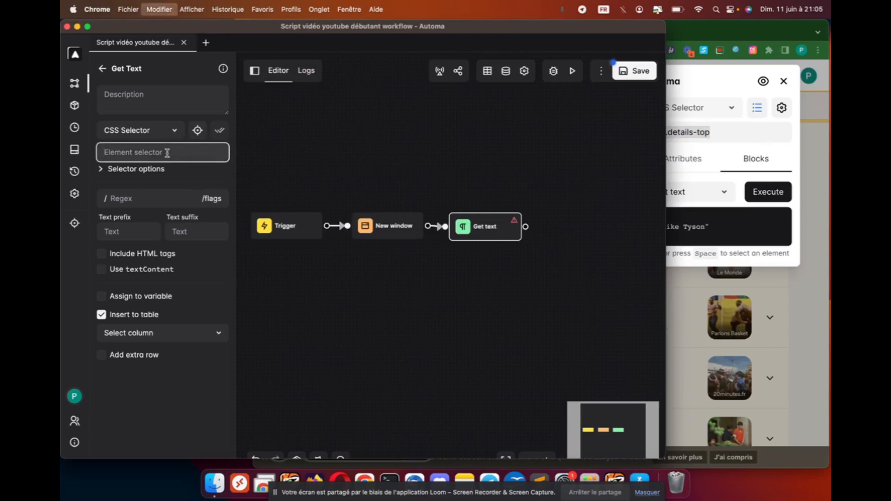
Enable Multiple and Wait for selector in the Get Text block's selector options.
left_click(130, 171)
left_click(112, 171)
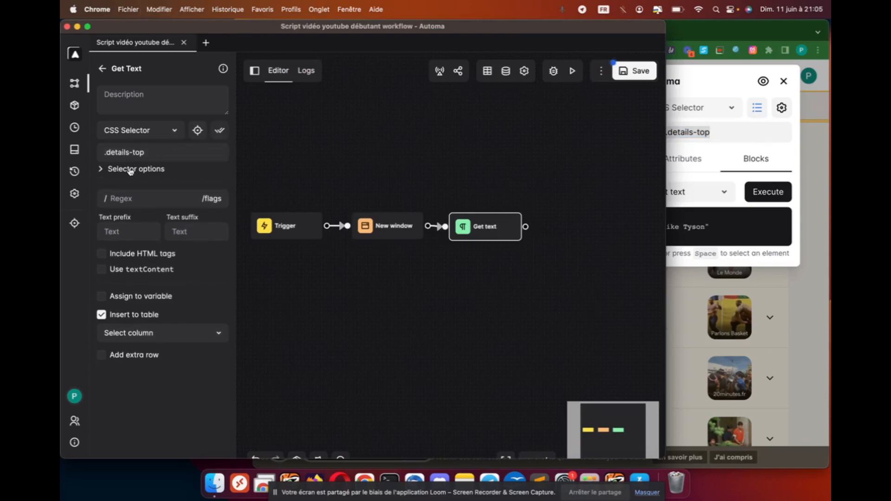
left_click(125, 171)
left_click(101, 182)
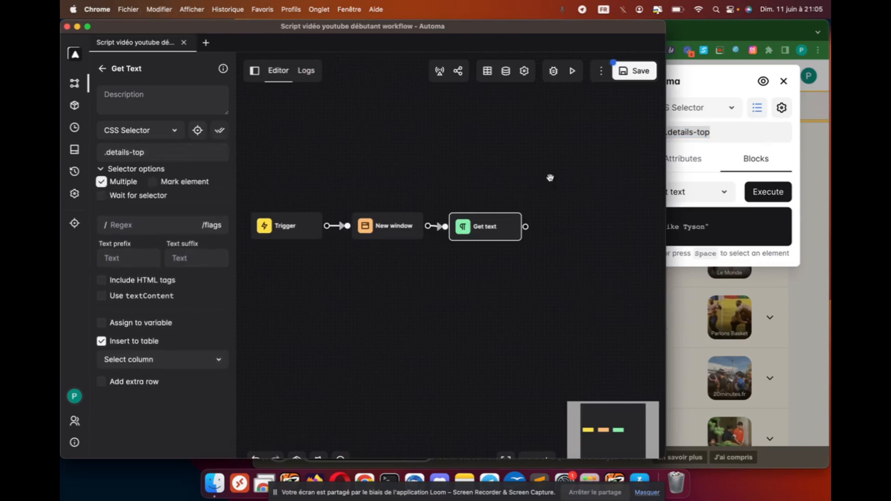
left_click(716, 155)
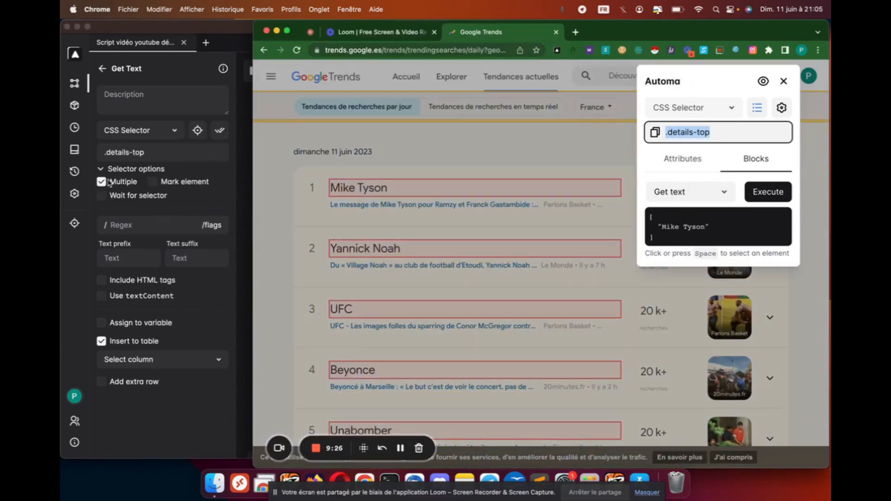
left_click(116, 197)
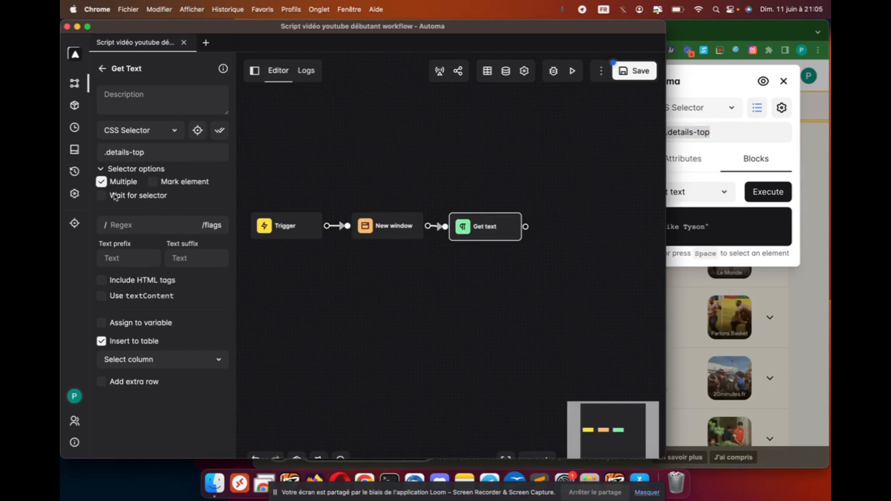
left_click(102, 196)
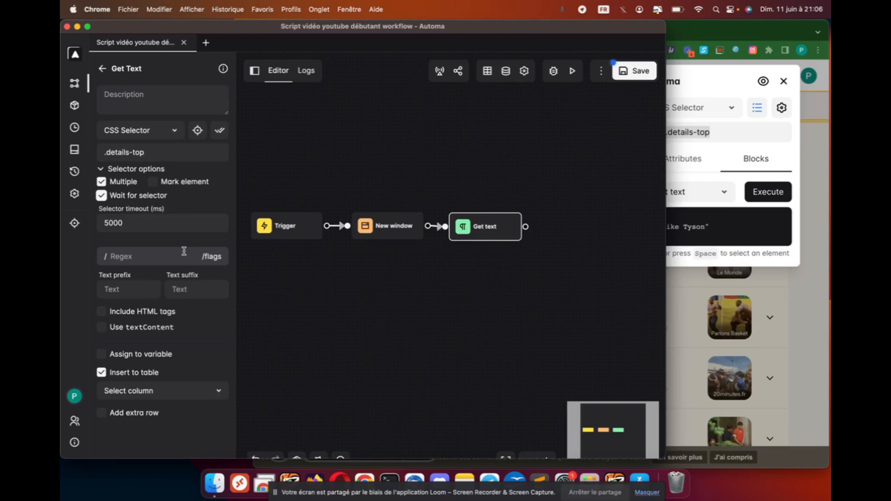
double_click(181, 223)
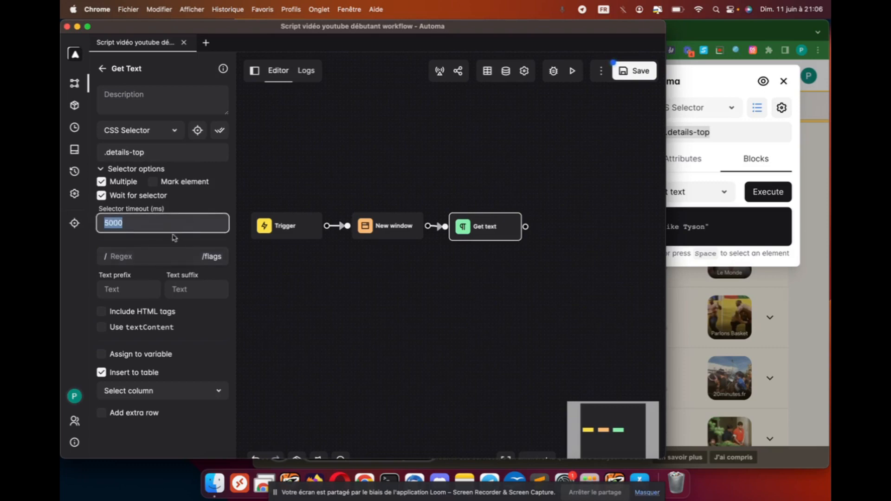
left_click(158, 245)
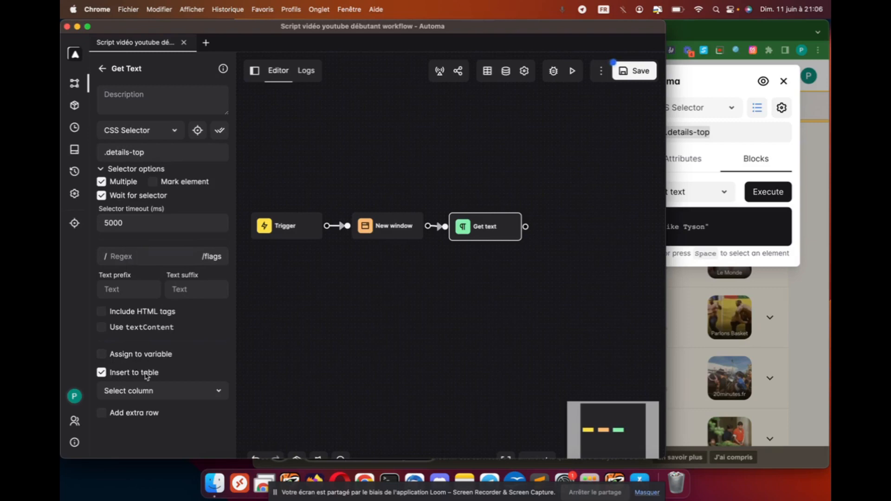
left_click(139, 356)
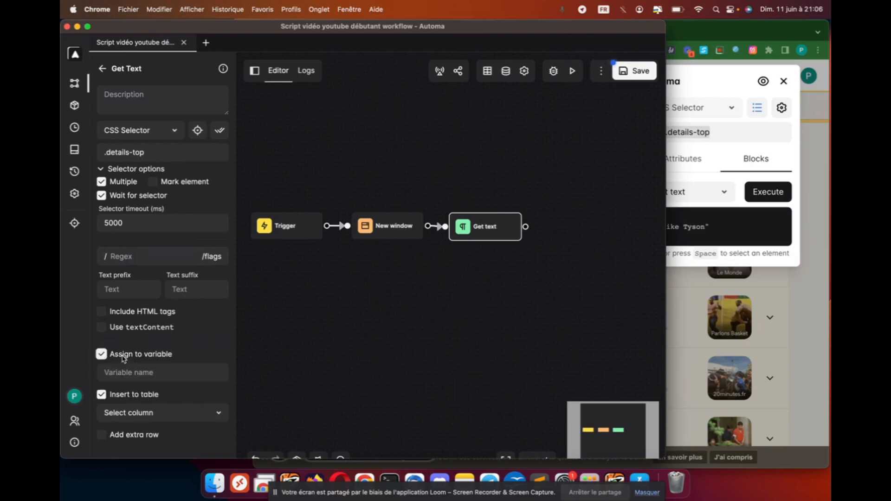
left_click(116, 371)
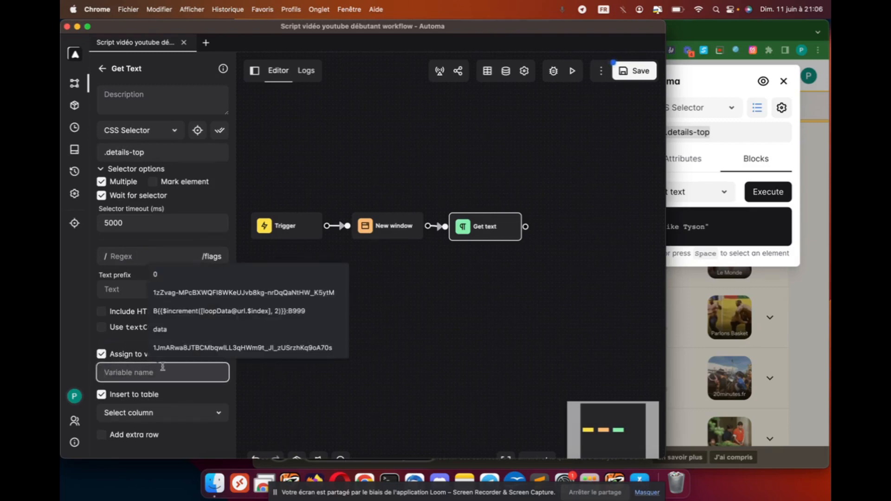
left_click(126, 355)
left_click(170, 356)
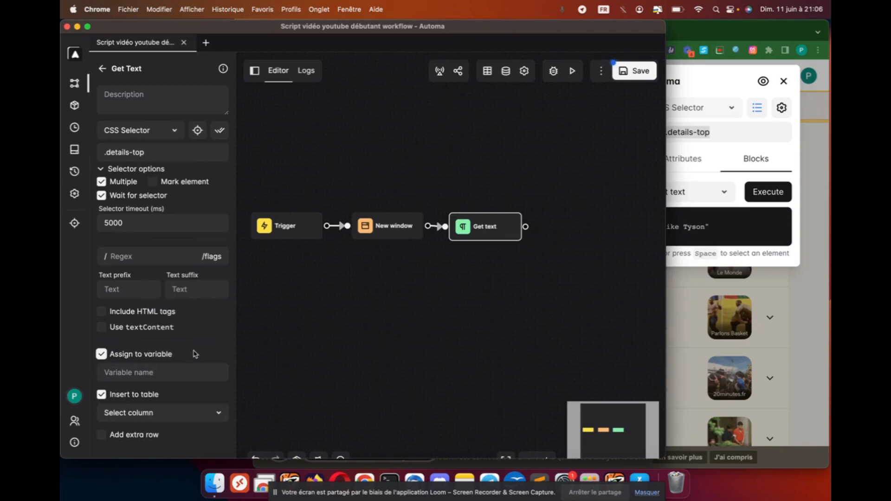
left_click(145, 356)
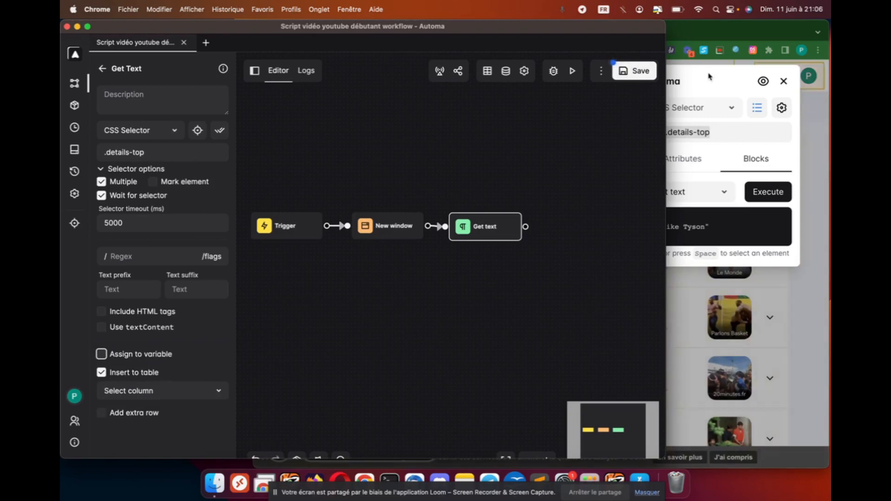
left_click(743, 31)
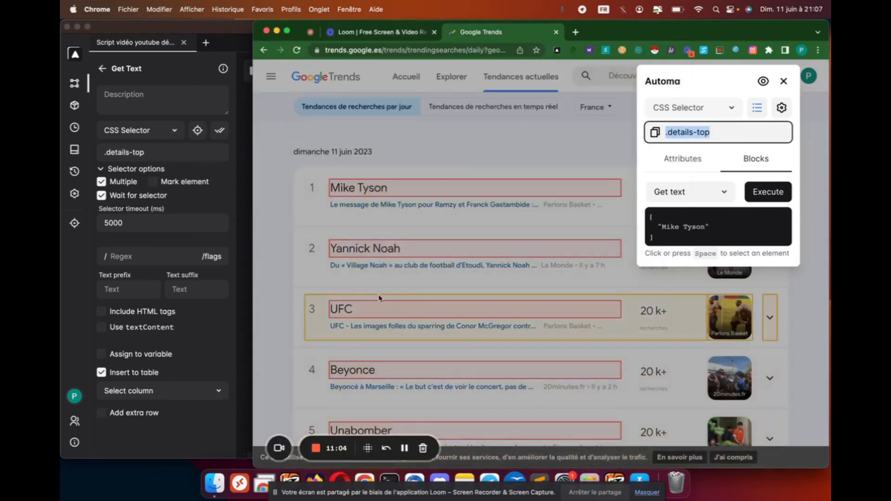
left_click(158, 384)
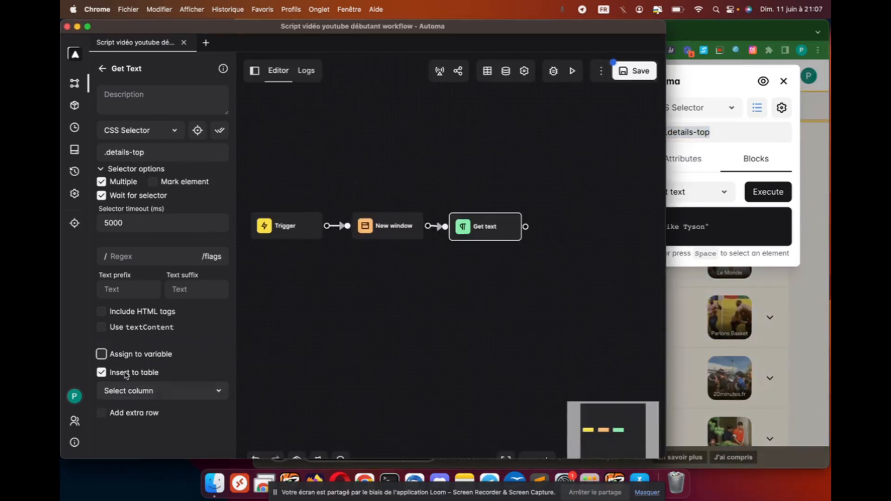
Add a column named recherche with the Text data type to the workflow's table.
left_click(486, 72)
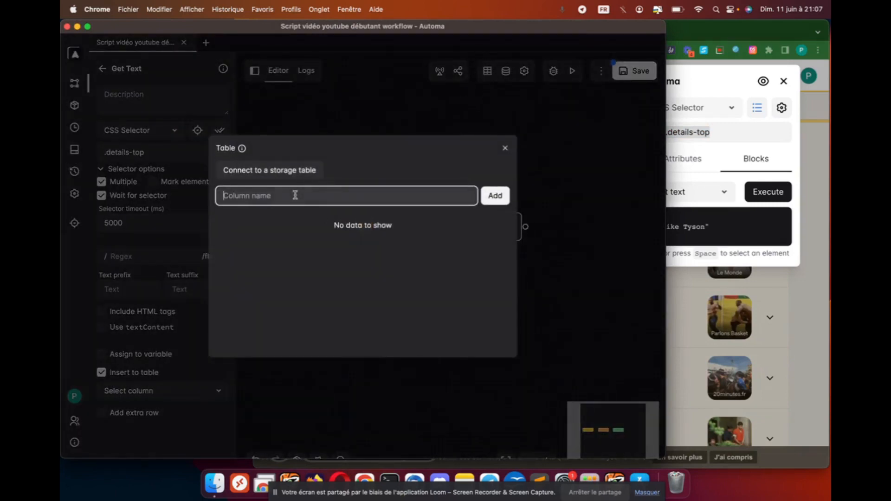
type("recherche")
left_click(495, 195)
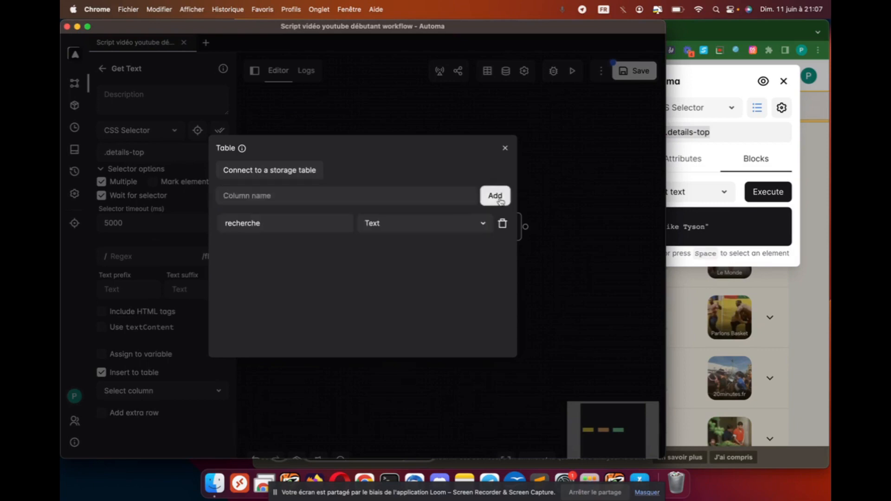
left_click(389, 229)
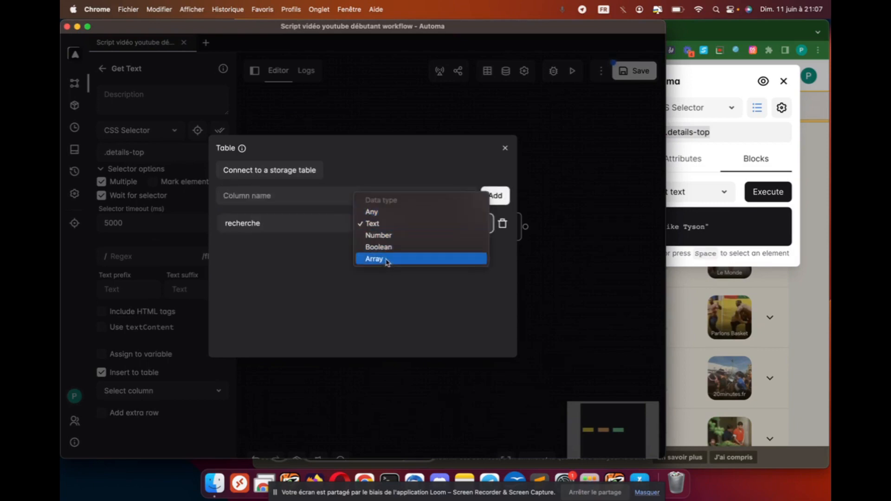
left_click(279, 282)
left_click(293, 227)
Set the Get Text block to insert its extracted text into the recherche table column.
left_click(123, 391)
left_click(124, 390)
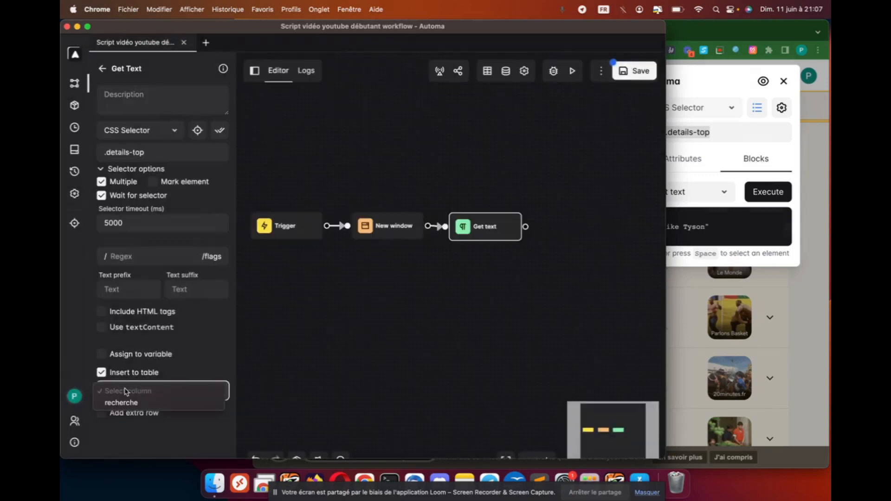
left_click(124, 403)
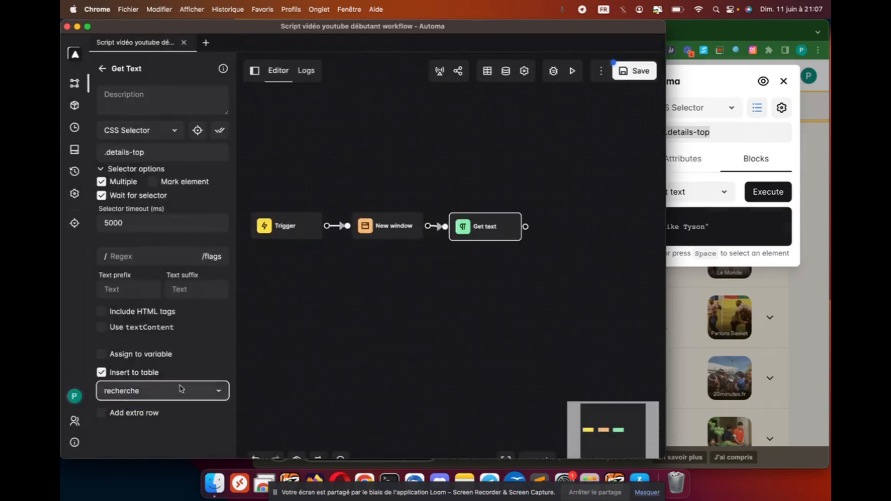
Save and run the workflow, and close the Google Trends window it opens.
left_click(633, 76)
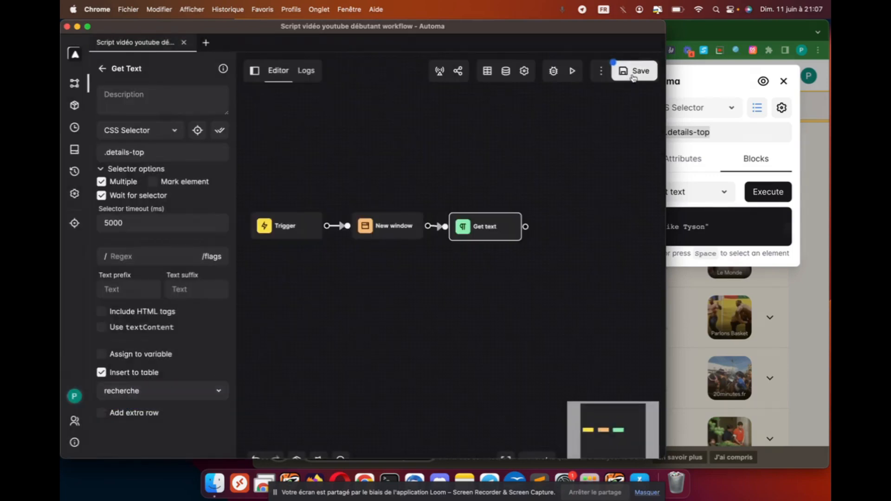
left_click(573, 73)
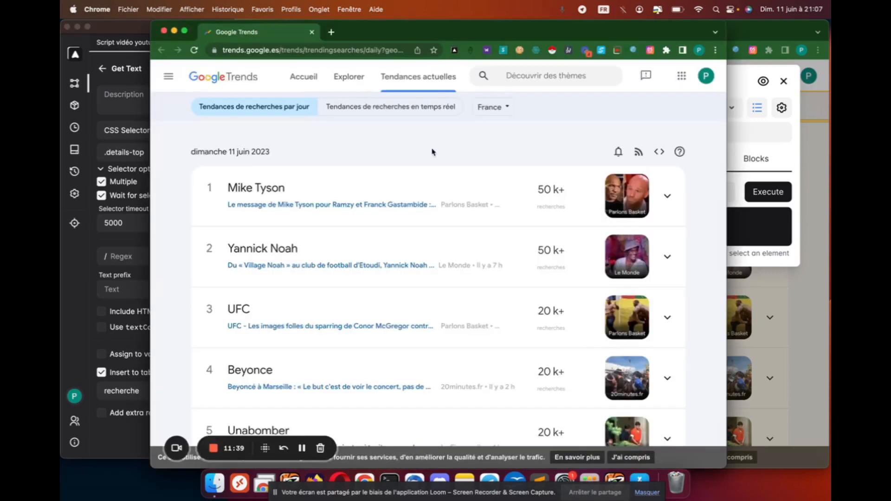
left_click(164, 31)
Open the log of the latest workflow run and examine the extracted data in its table.
left_click(307, 69)
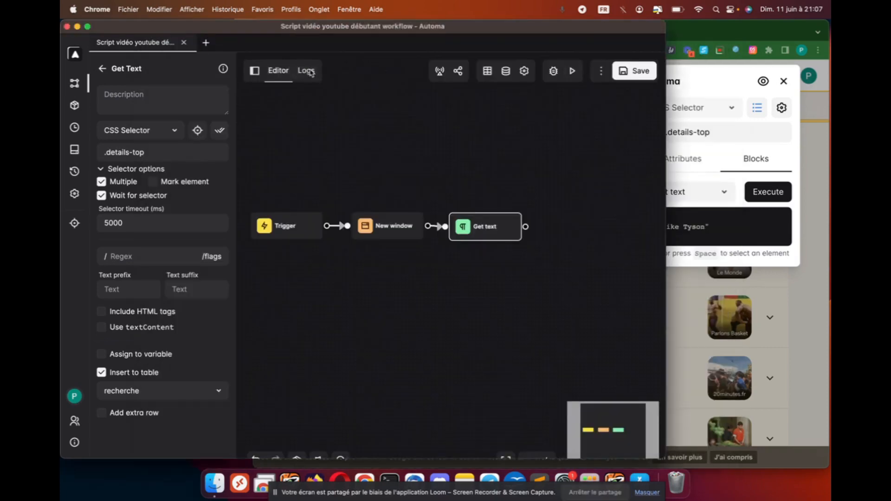
left_click(168, 128)
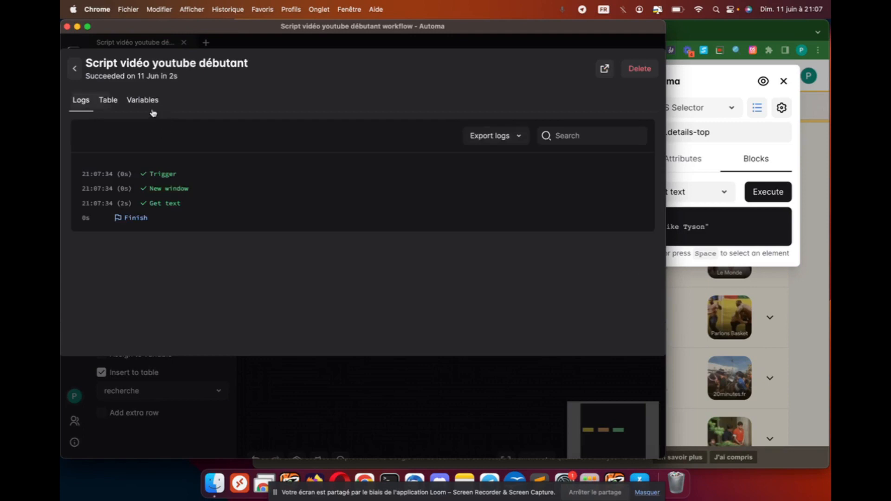
left_click(109, 99)
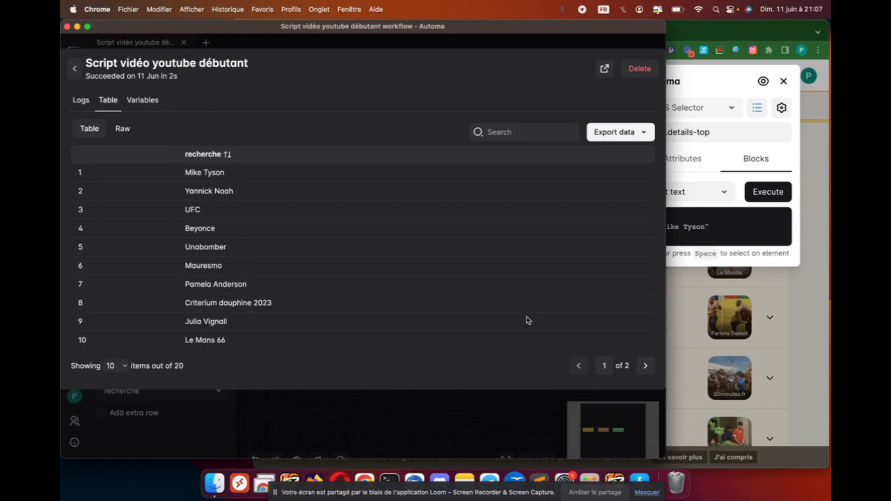
left_click(458, 431)
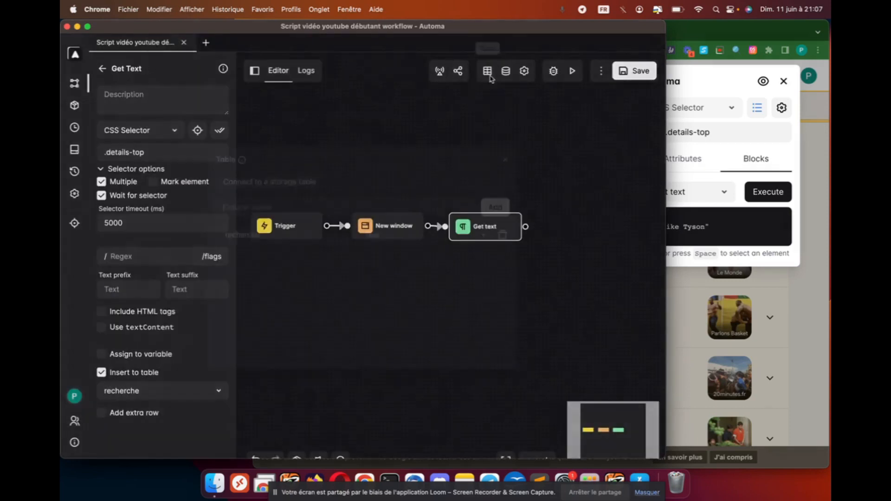
Add a second column named nombre to the workflow's table, keeping its data type as Text.
left_click(487, 71)
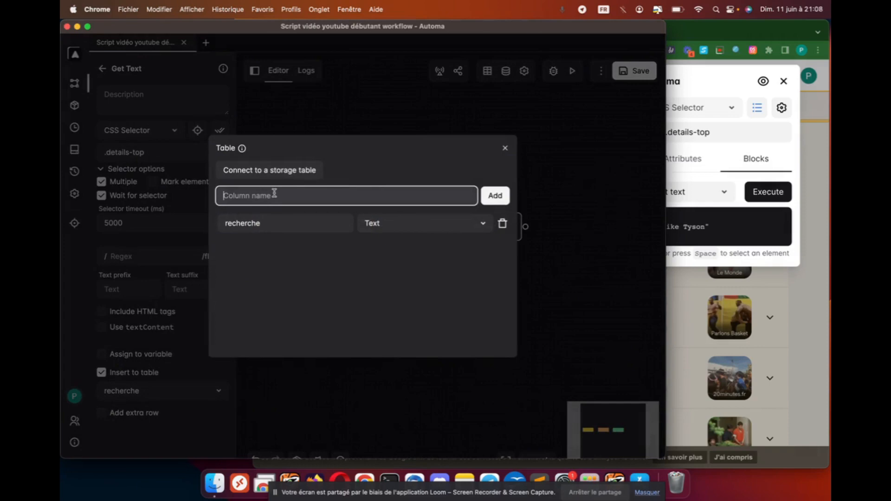
type("co")
key("BackSpace")
key("BackSpace")
left_click(820, 166)
left_click_drag(638, 67, 667, 79)
left_click(251, 222)
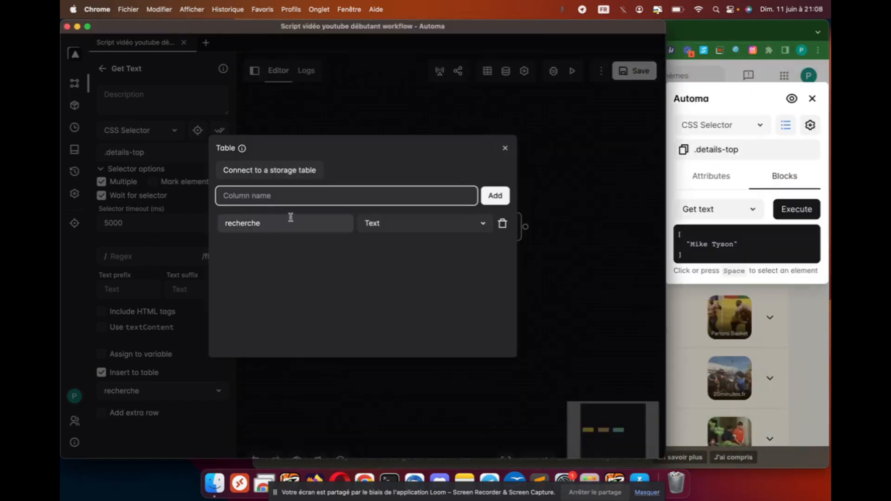
left_click(331, 193)
type("nombre")
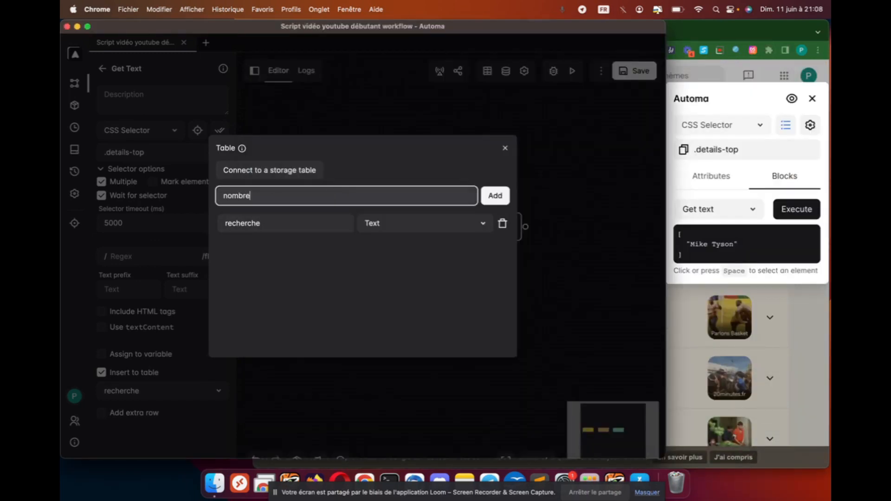
key("Return")
left_click(667, 86)
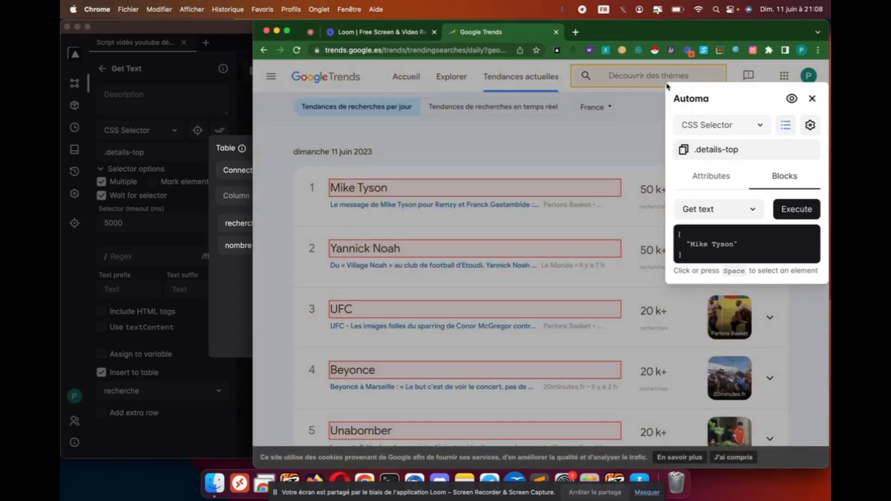
left_click(221, 293)
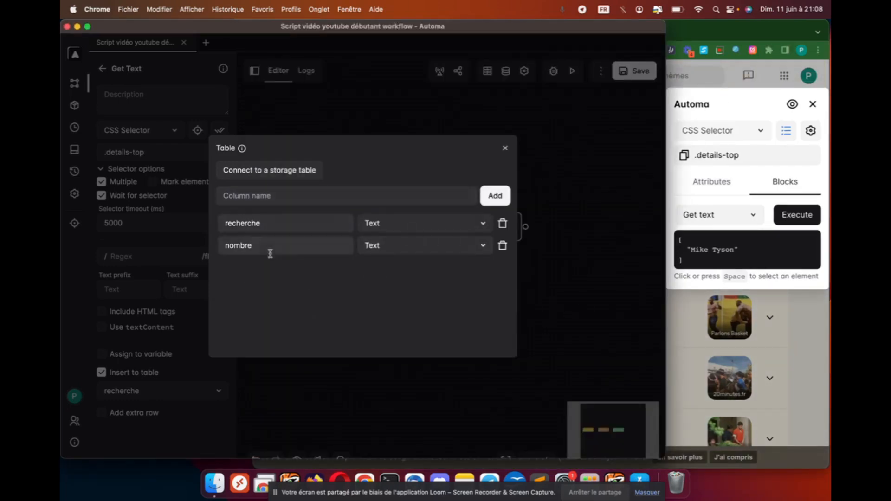
left_click(629, 179)
Copy the Get Text block, place the copy after the original and connect the two blocks.
right_click(475, 222)
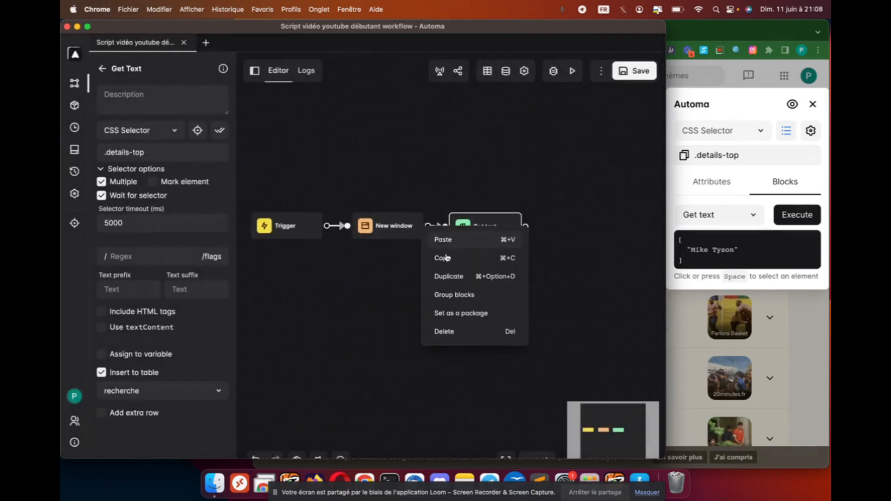
left_click(447, 257)
key("super+v")
left_click_drag(510, 246, 577, 224)
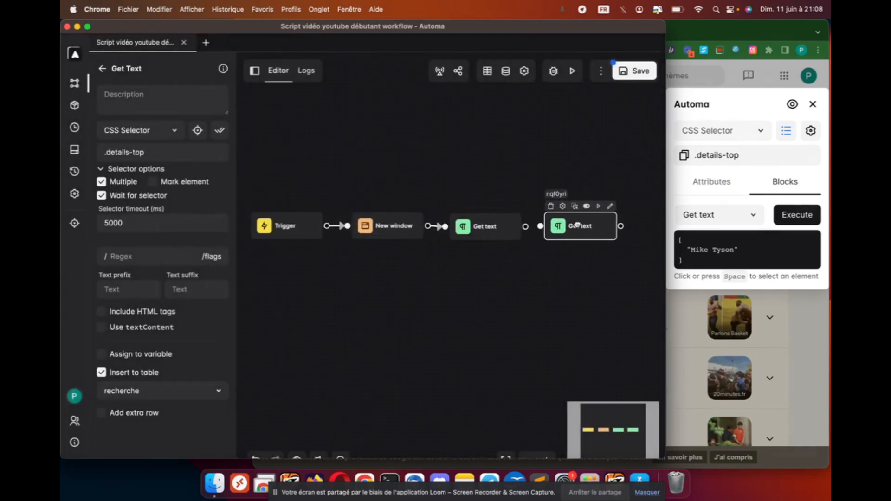
left_click_drag(558, 252, 409, 226)
Set the second Get Text block to insert its text into the nombre table column.
left_click(125, 169)
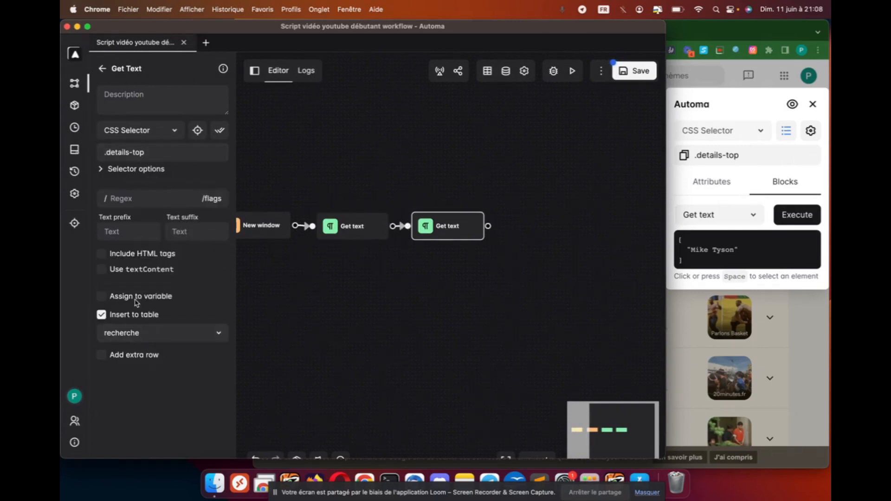
left_click(139, 331)
left_click(132, 345)
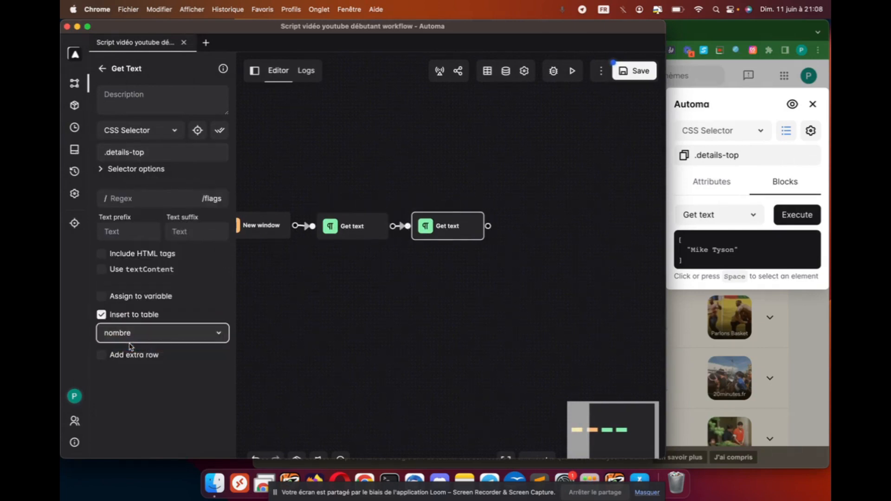
On the Google Trends page, pick the first trend's search count and trim its selector to .search-count > div.
left_click(738, 80)
left_click_drag(669, 92, 250, 108)
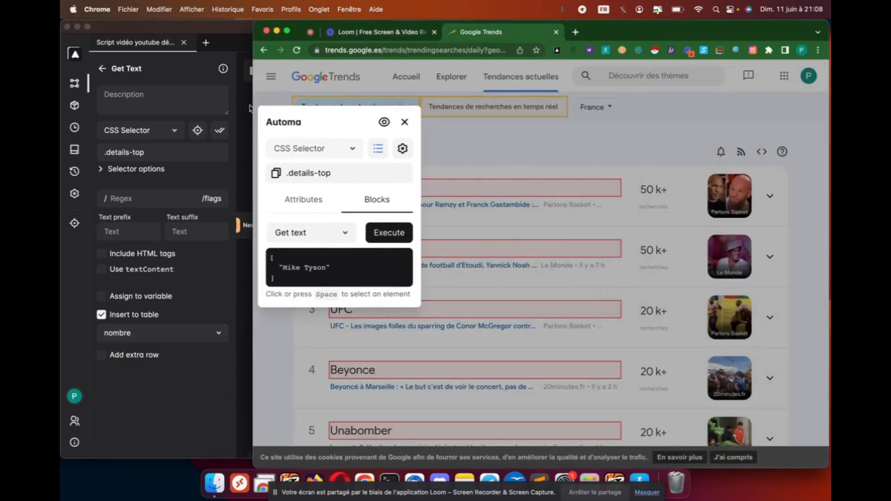
left_click(654, 189)
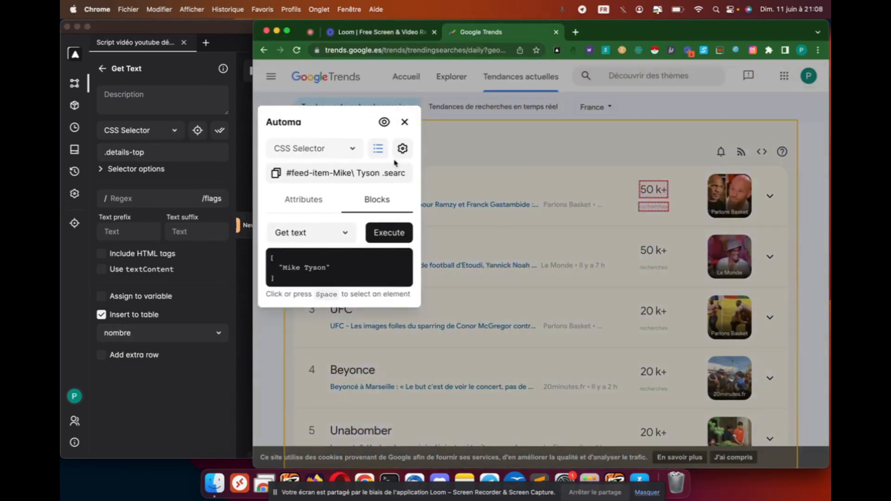
left_click_drag(381, 173, 285, 170)
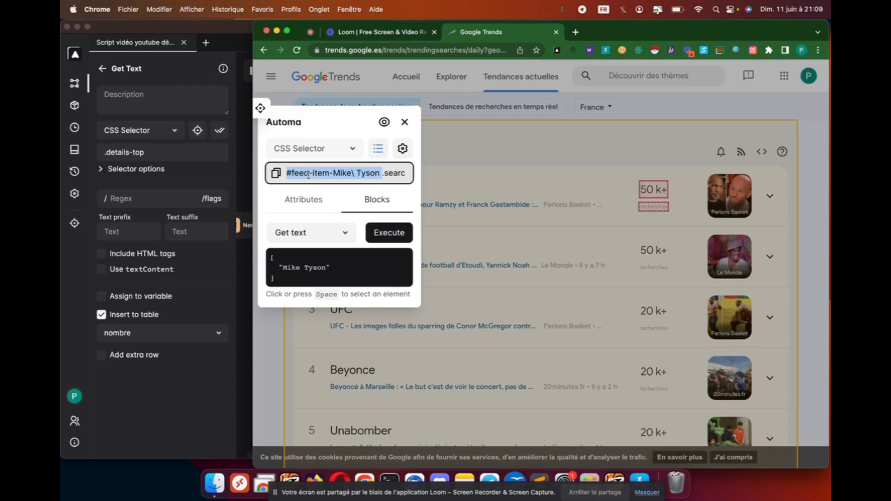
key("BackSpace")
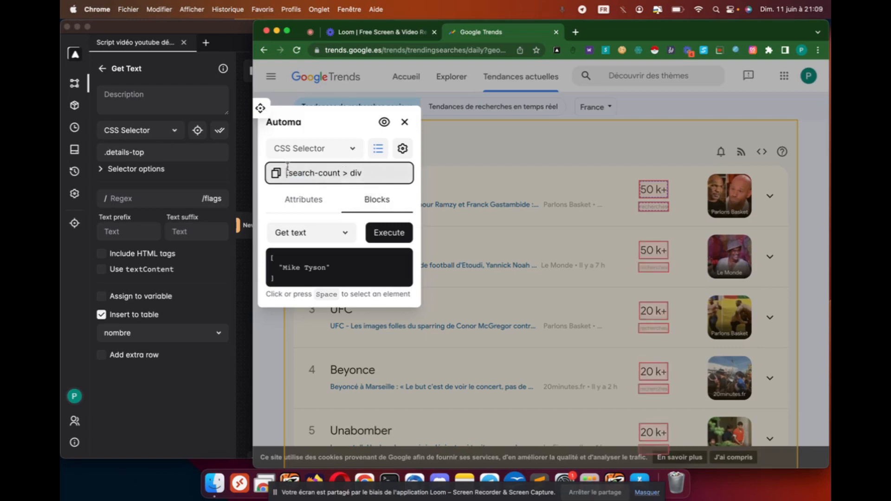
Test Get text on the .search-count > div selector, and shorten the selector to .search-count.
left_click(265, 193)
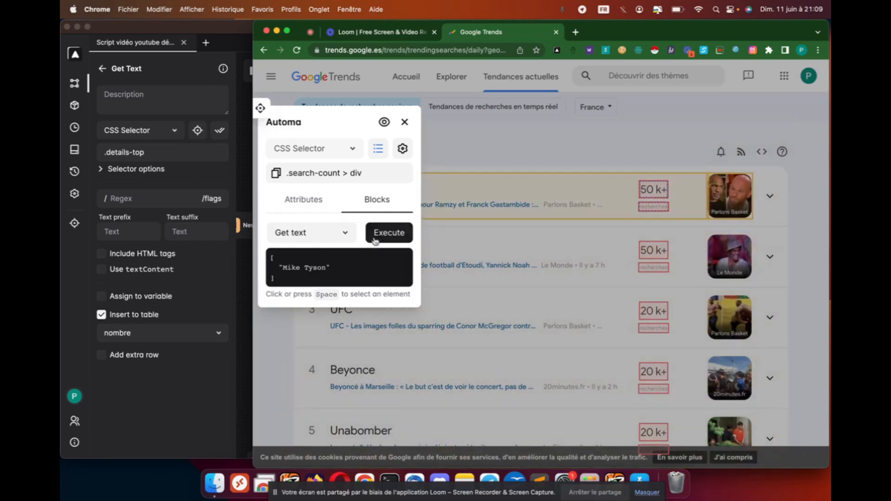
left_click(392, 235)
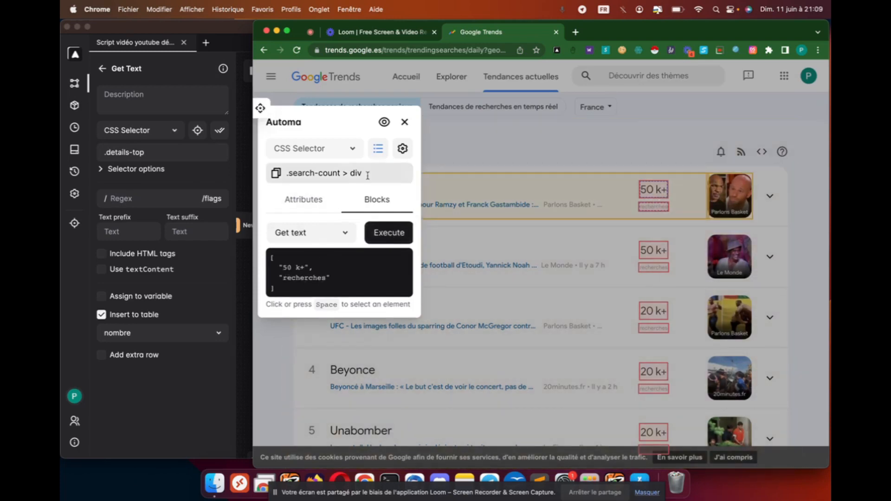
left_click_drag(341, 173, 363, 173)
key("BackSpace")
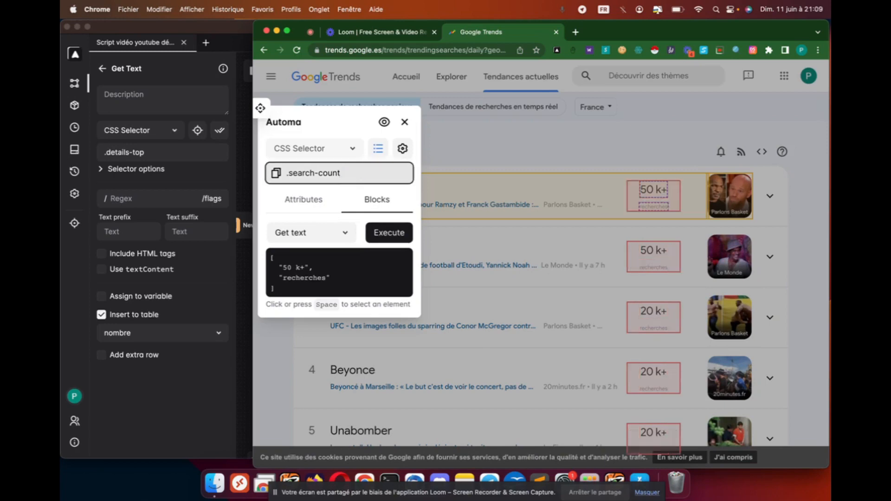
Turn off list selection in the element selector, show the attributes and pick the first trend's 50 k+ count alone.
left_click(379, 149)
left_click(351, 153)
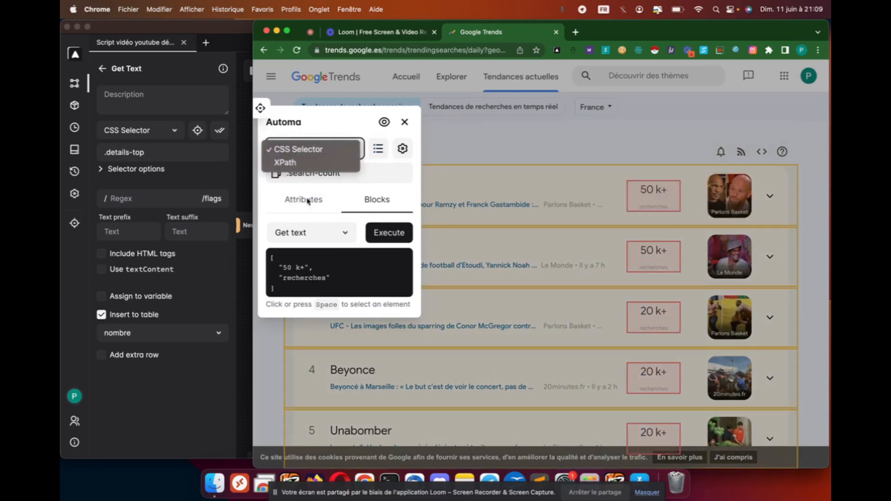
left_click(309, 201)
left_click(310, 201)
left_click(644, 191)
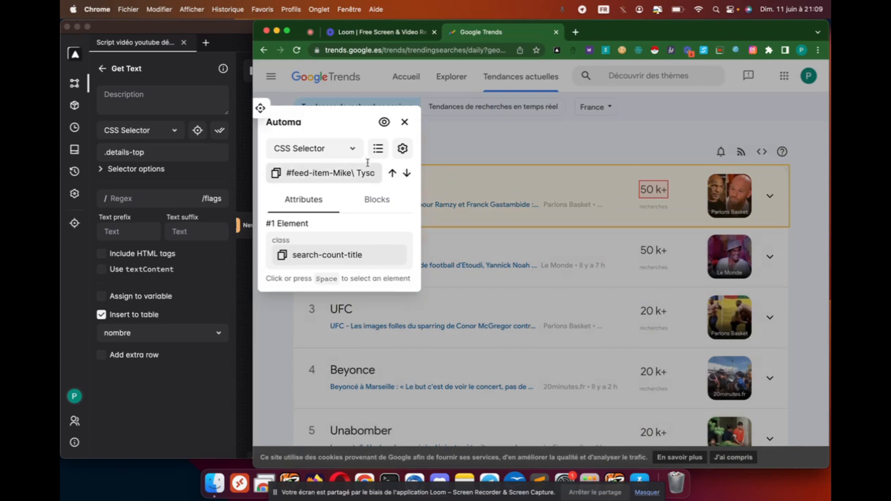
Shorten the picked count's CSS selector to .search-count-title in the element selector.
left_click_drag(359, 173, 409, 173)
left_click_drag(300, 172, 230, 173)
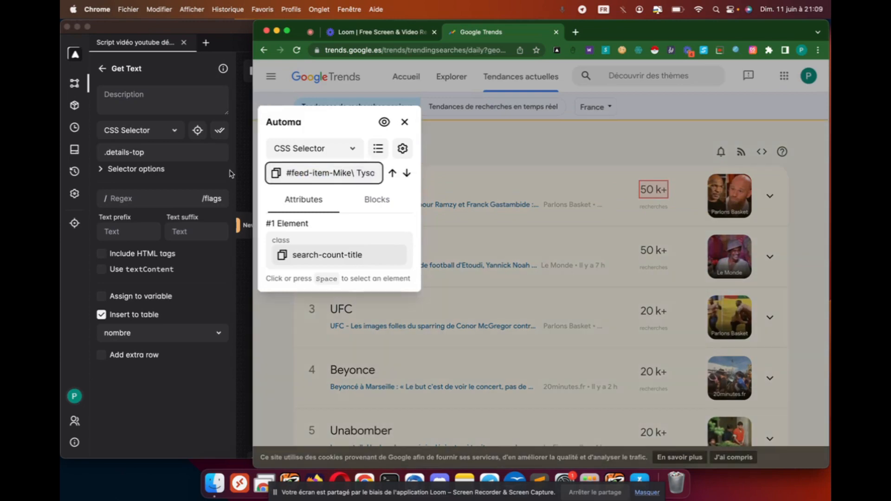
left_click_drag(353, 173, 376, 173)
left_click_drag(302, 173, 280, 174)
key("BackSpace")
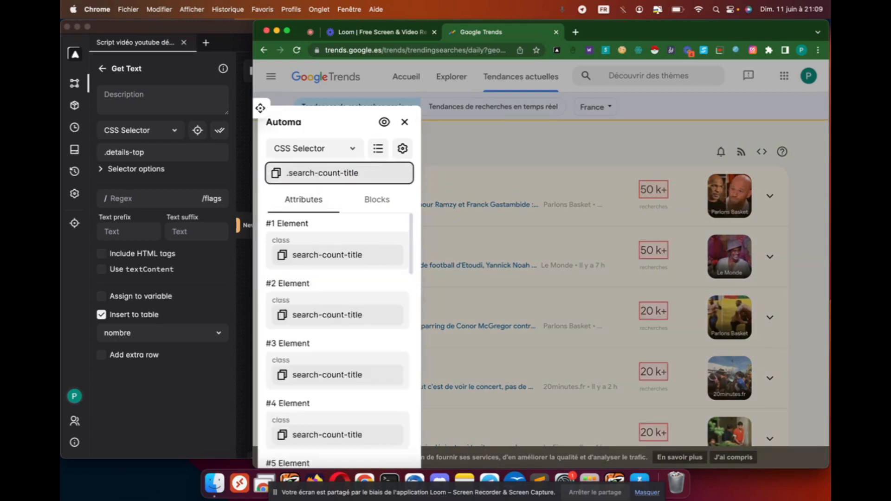
Turn on list selection and test the Get text block on the .search-count-title selector.
left_click(380, 148)
left_click(377, 200)
left_click(321, 236)
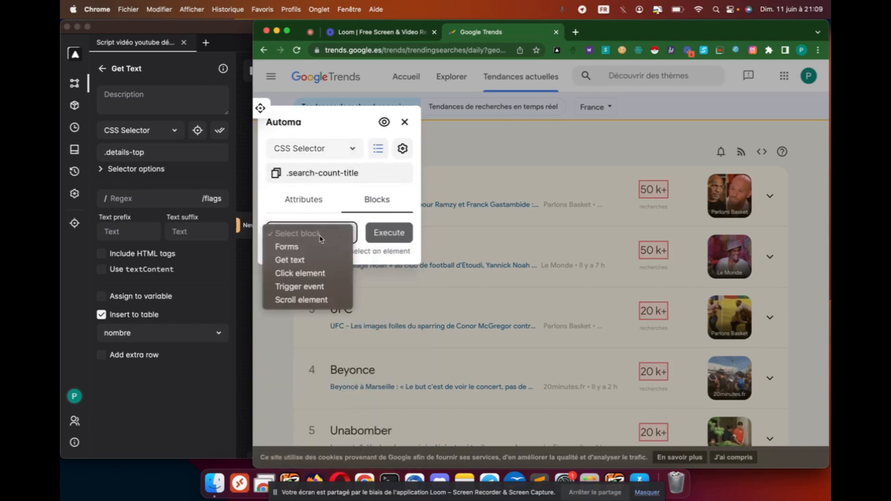
left_click(310, 259)
left_click(389, 231)
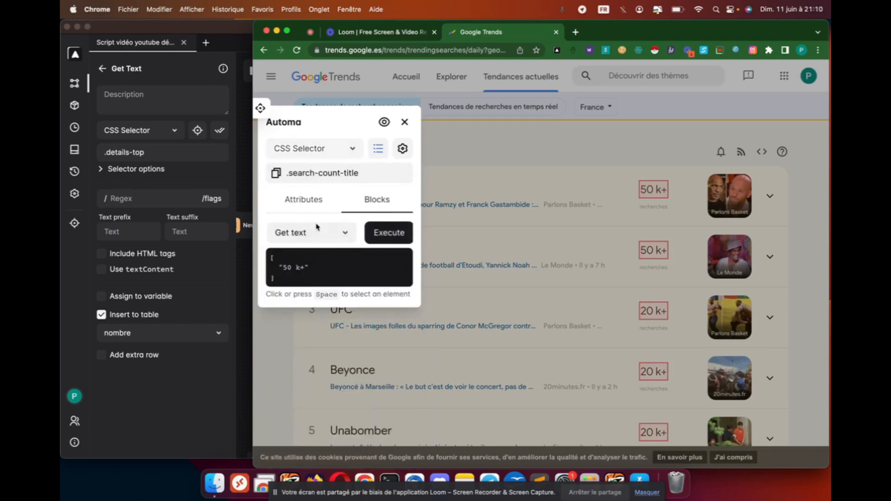
Copy the .search-count-title selector and replace the second Get Text block's .details-top selector with it.
left_click(276, 173)
key("super+c")
left_click(157, 145)
triple_click(156, 145)
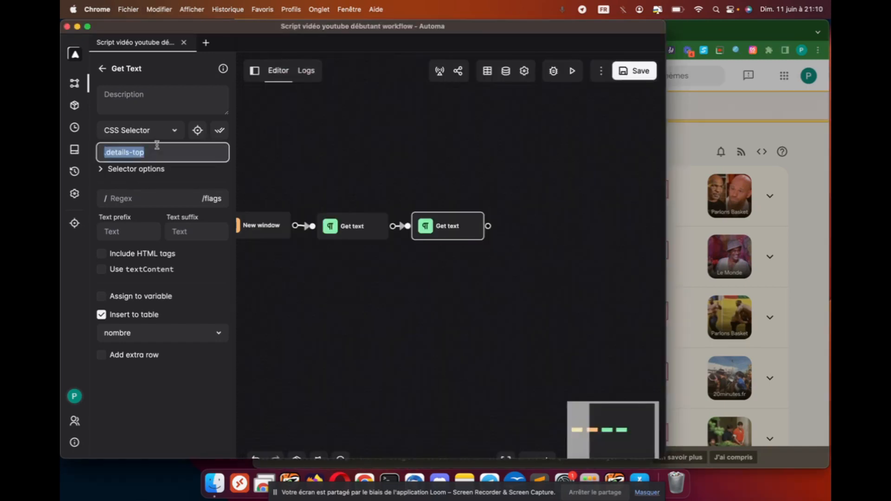
key("super+v")
left_click(515, 232)
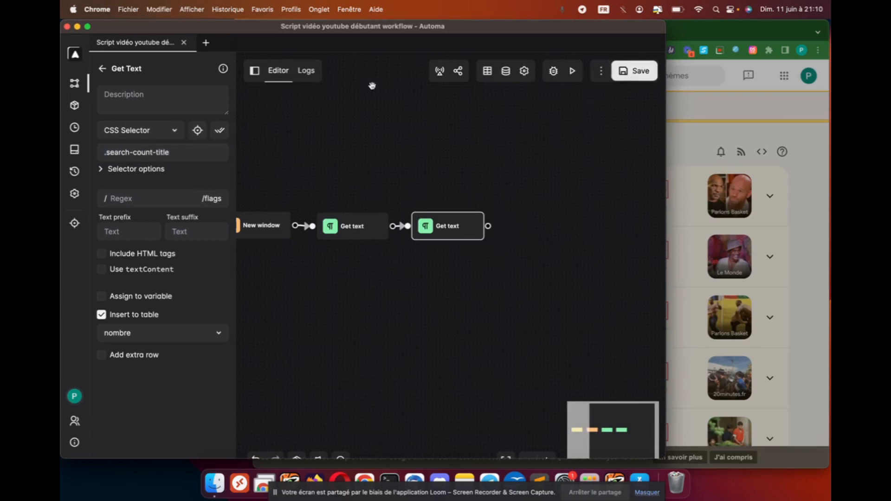
Give the second Get Text block the description nombre.
left_click(141, 99)
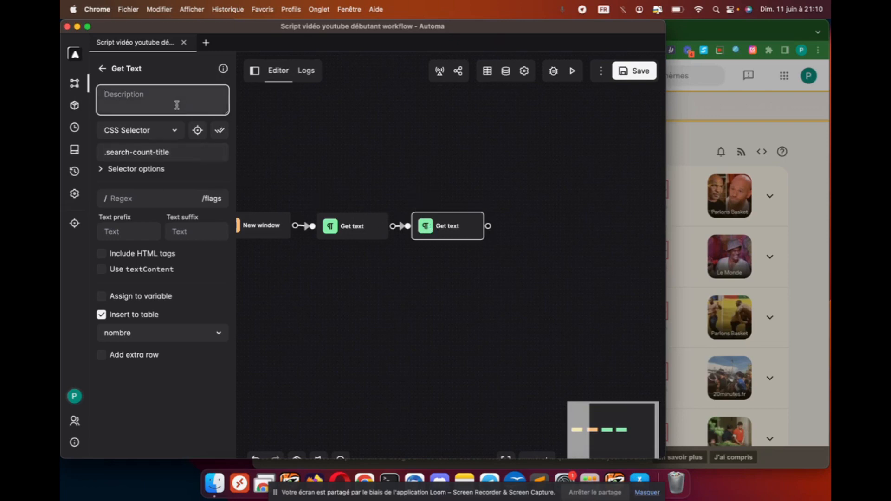
type("nombre")
left_click(545, 187)
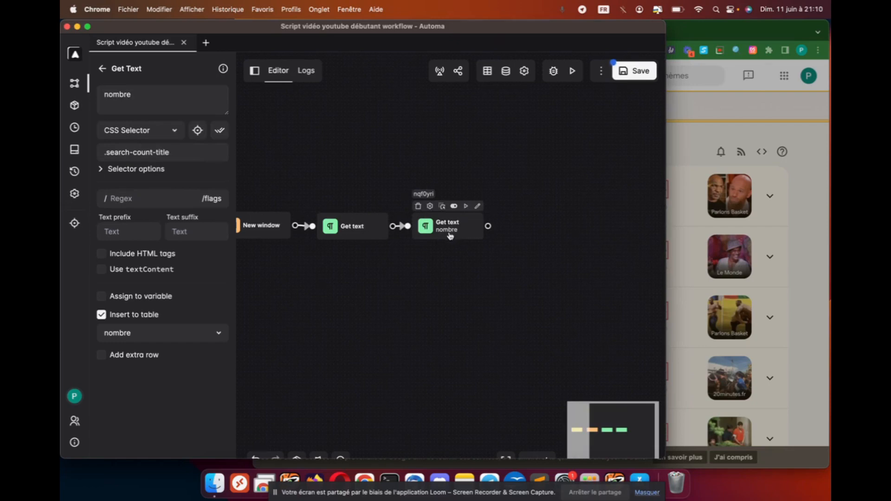
Give the first Get Text block the description recherche and save the workflow.
left_click(351, 227)
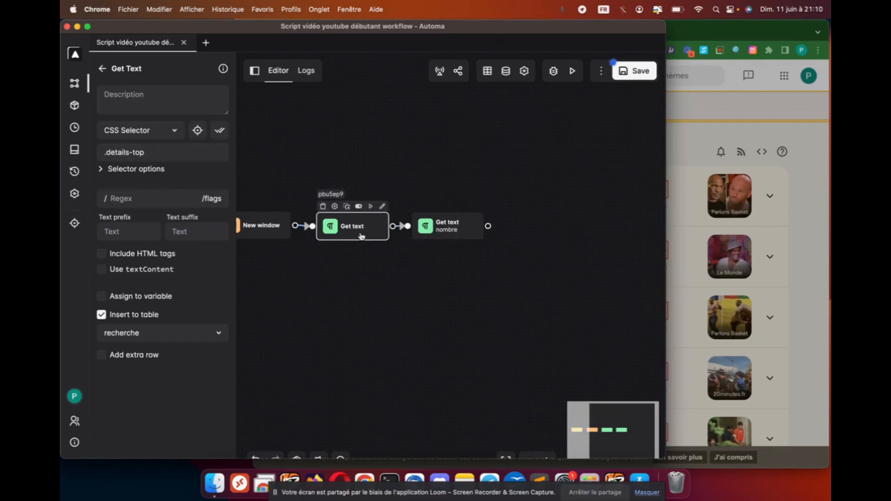
left_click(151, 95)
type("recherche")
left_click(416, 147)
scroll(515, 137, "down", 2)
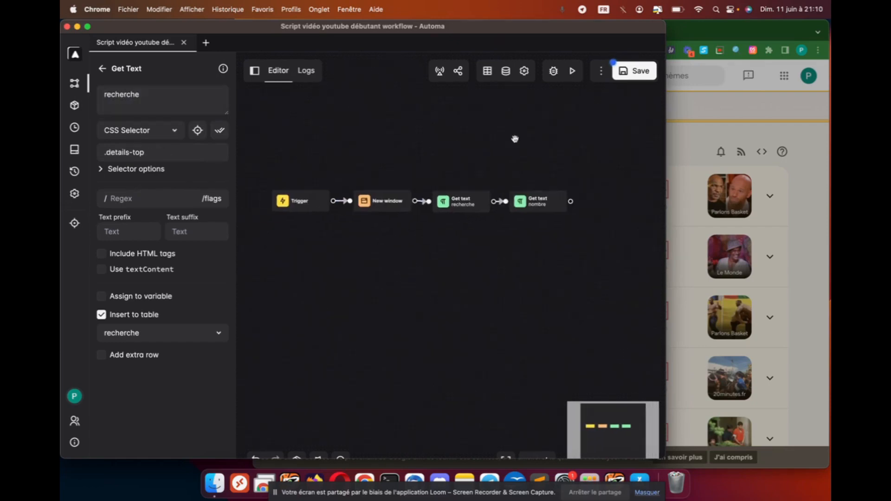
left_click(636, 71)
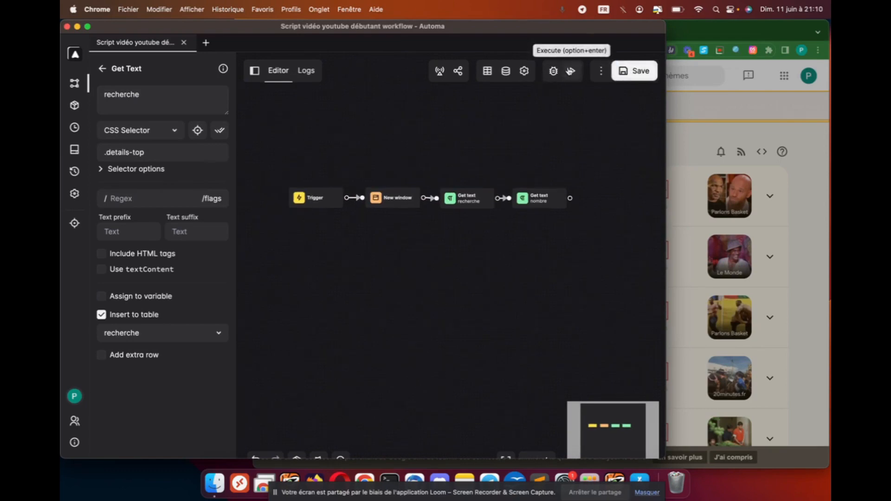
Run the workflow and review the recherche and nombre columns in the log's table.
left_click(572, 71)
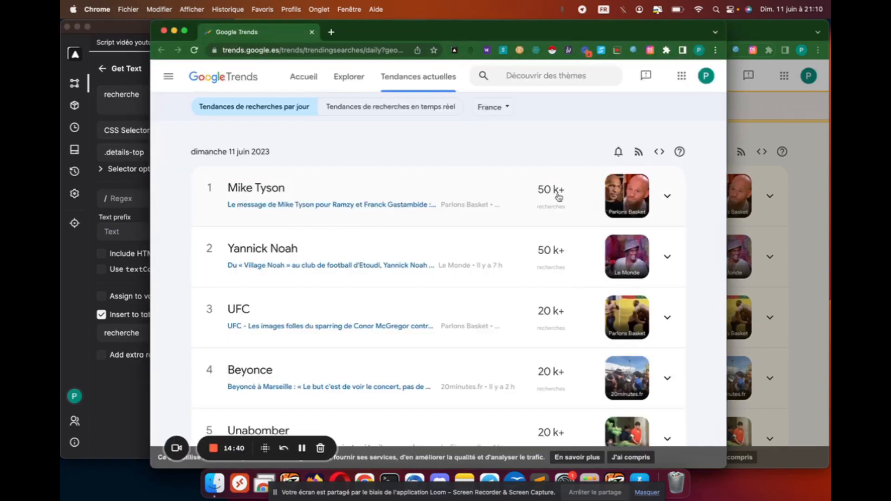
left_click(174, 32)
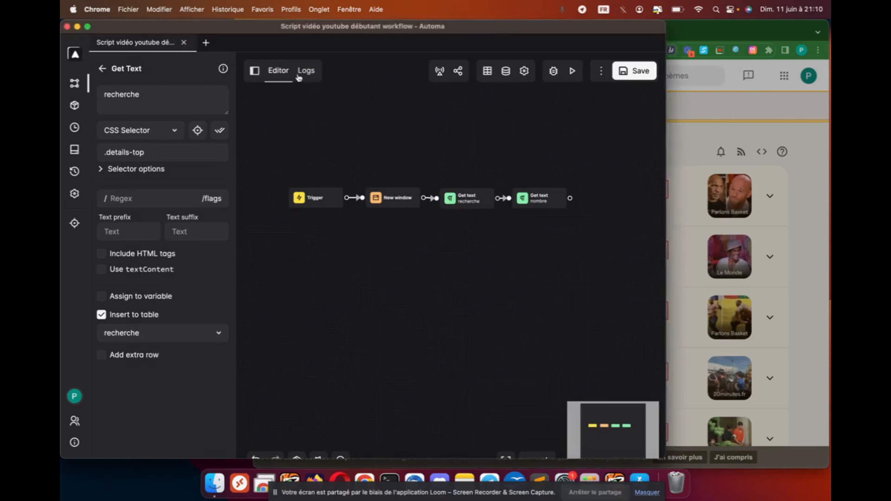
left_click(306, 70)
left_click(108, 100)
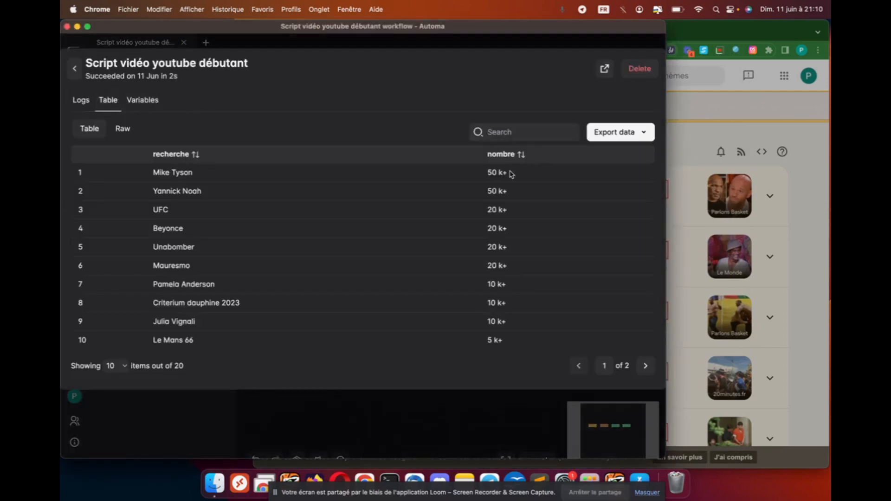
left_click_drag(156, 338, 370, 333)
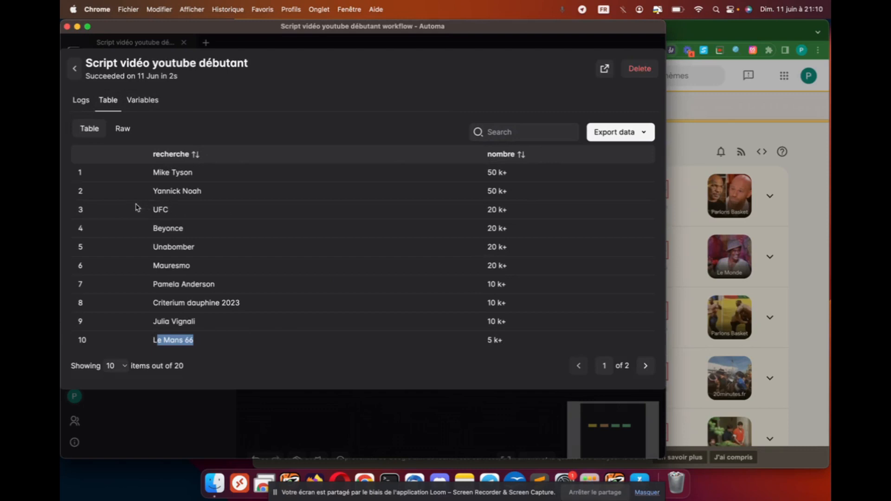
left_click(158, 173)
left_click_drag(491, 170, 513, 354)
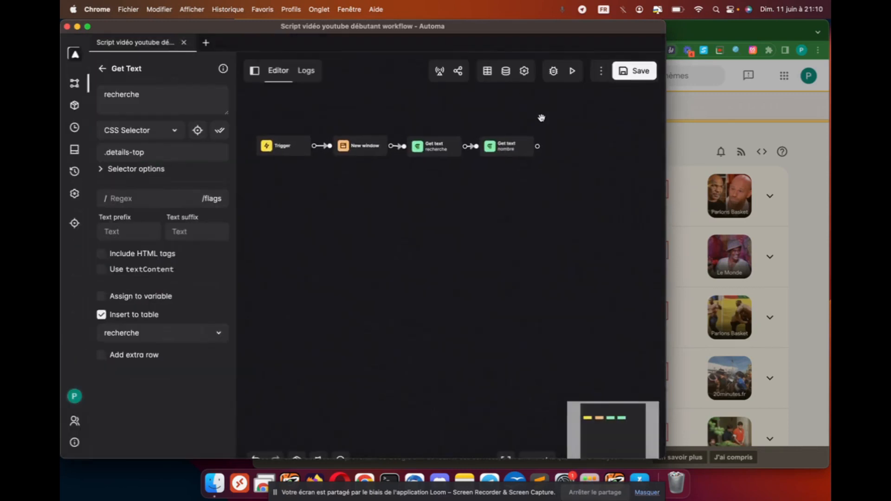
Close the element selector on the Google Trends page and add an Export Data block after the nombre Get Text block.
scroll(542, 118, "up", 2)
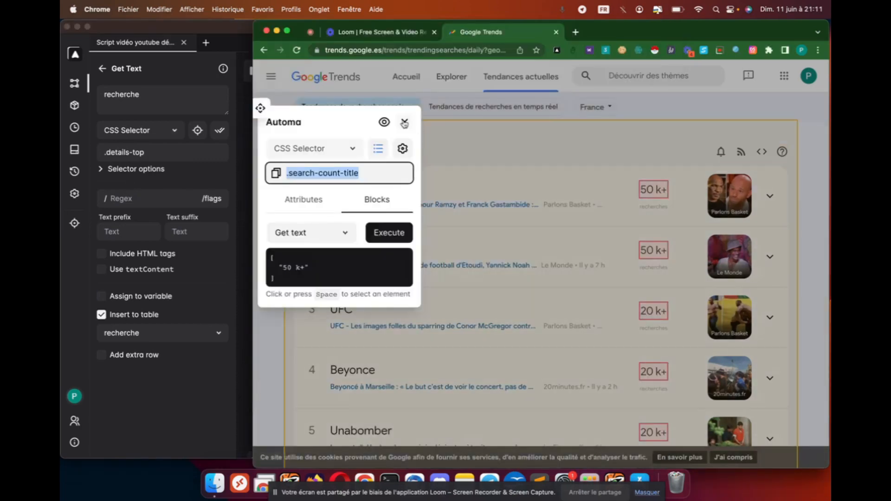
left_click(404, 123)
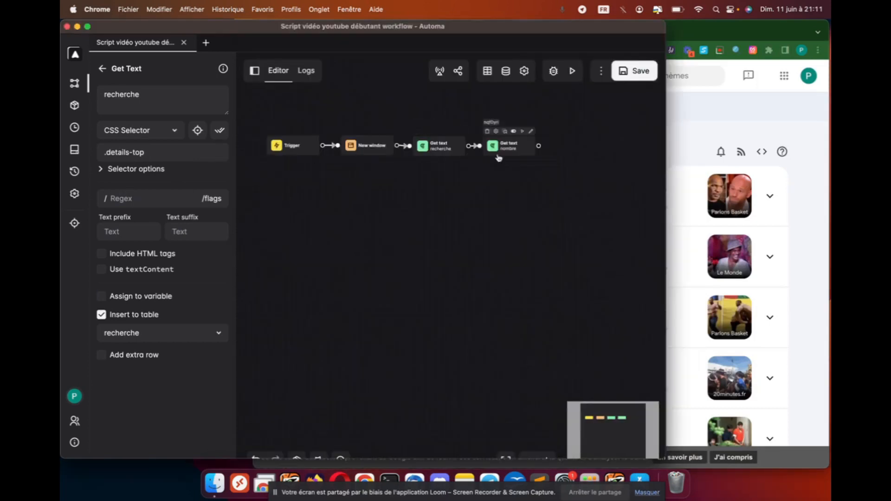
left_click(103, 68)
left_click(151, 100)
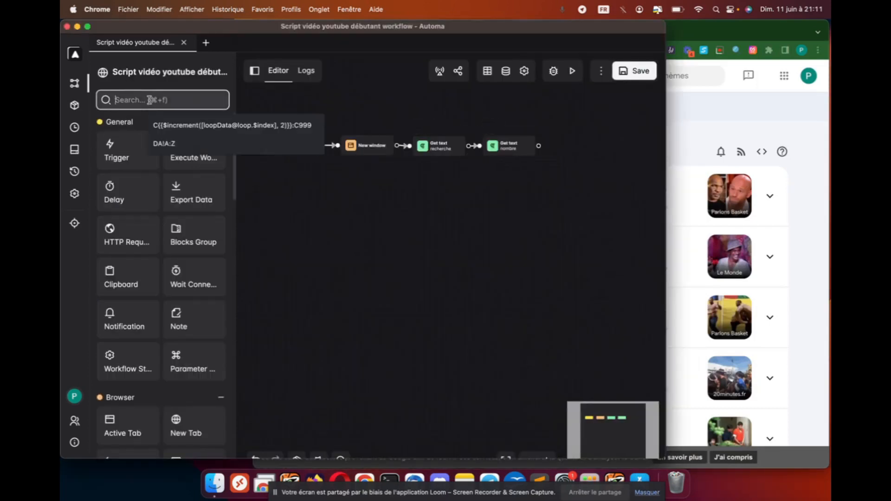
type("ex")
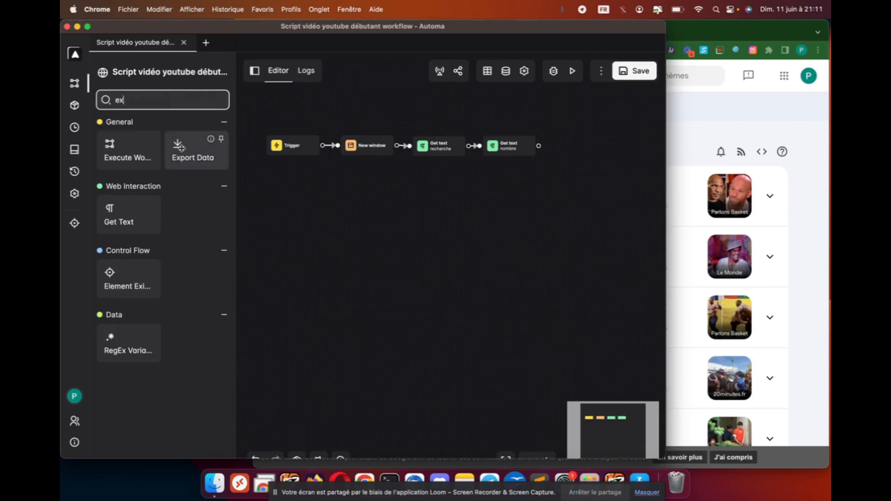
left_click_drag(183, 147, 578, 145)
double_click(578, 145)
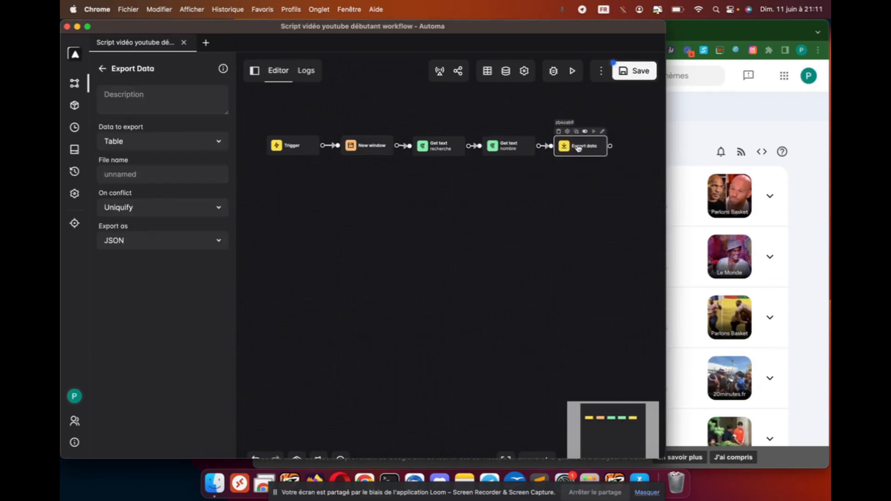
Set the Export Data block to export the table as CSV, and save the workflow.
left_click(141, 137)
left_click(135, 140)
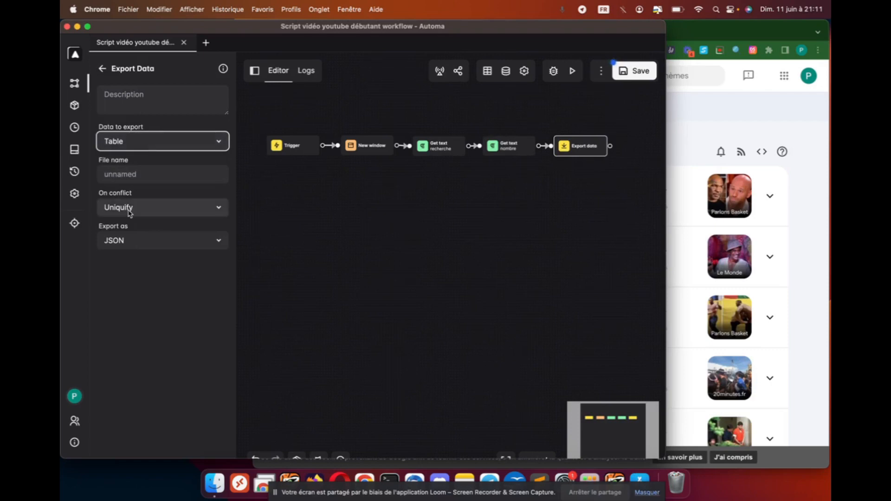
left_click(121, 240)
left_click(122, 251)
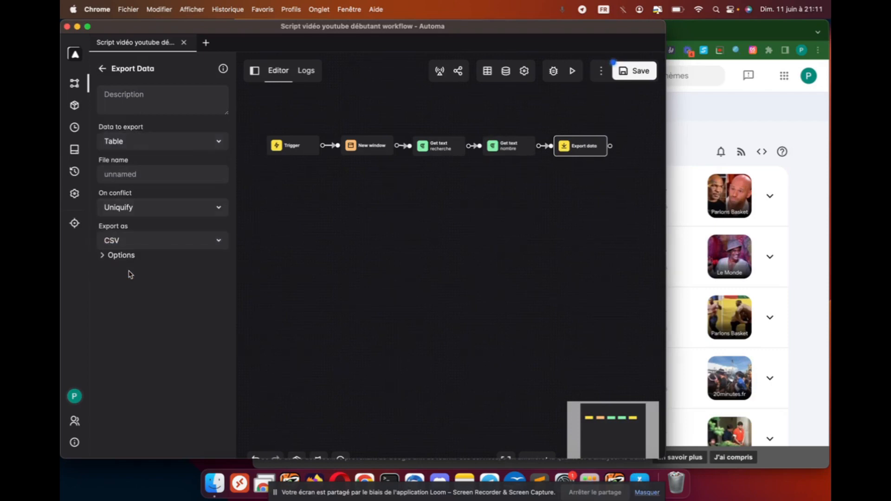
left_click(124, 257)
left_click(121, 255)
left_click(147, 174)
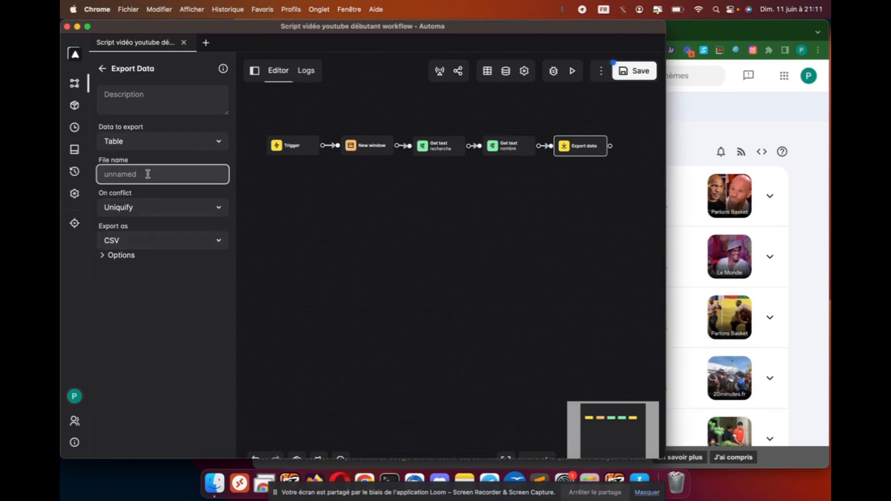
left_click(143, 304)
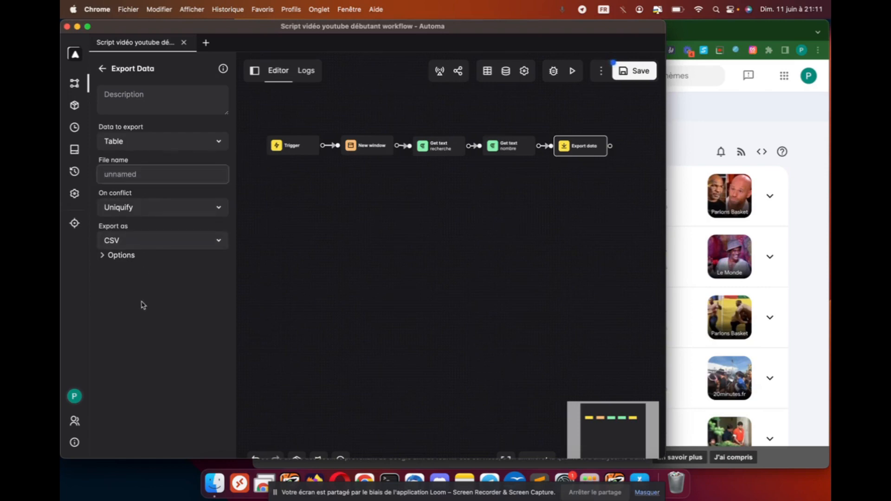
left_click(637, 74)
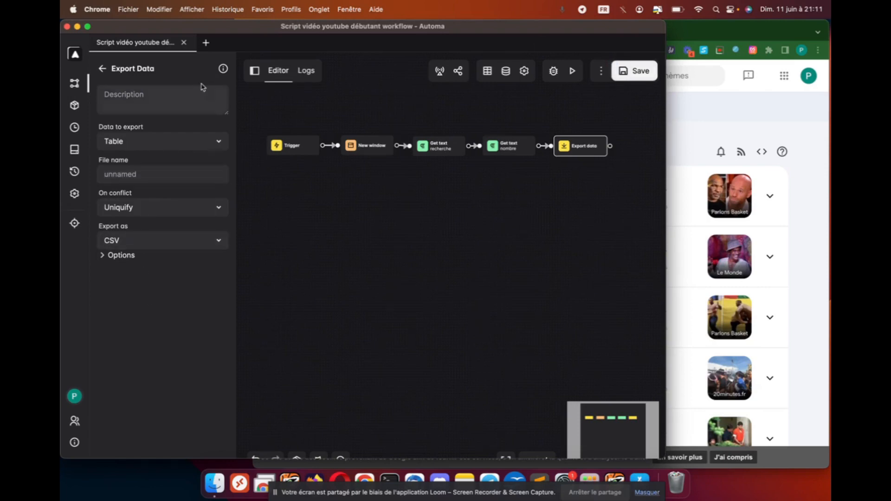
Return to the workflows list and pin the Script vidéo youtube débutant workflow.
left_click(102, 68)
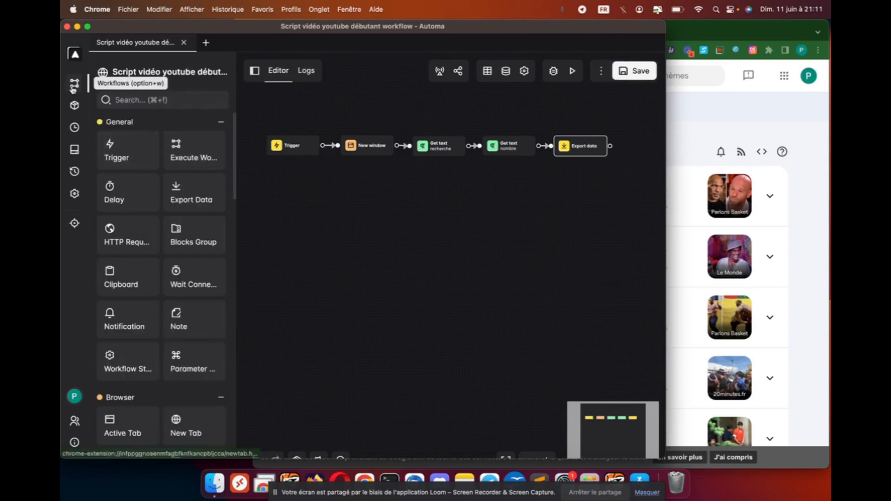
left_click(73, 87)
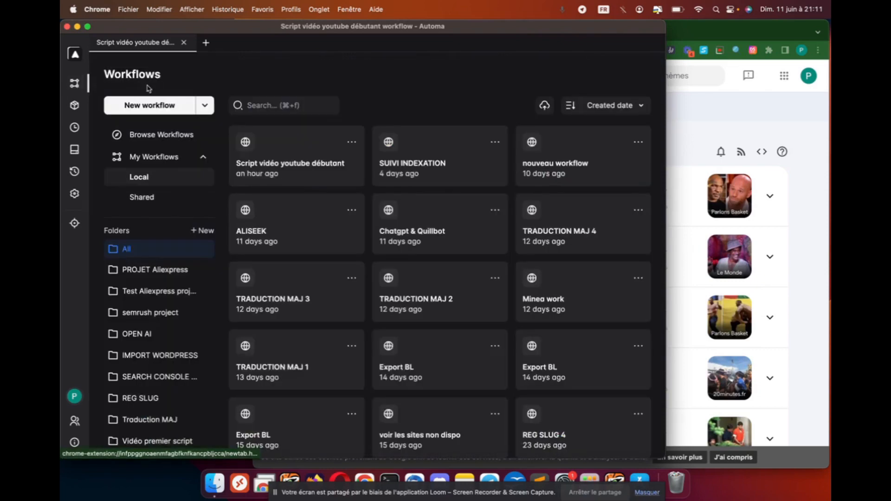
left_click(351, 142)
left_click(353, 187)
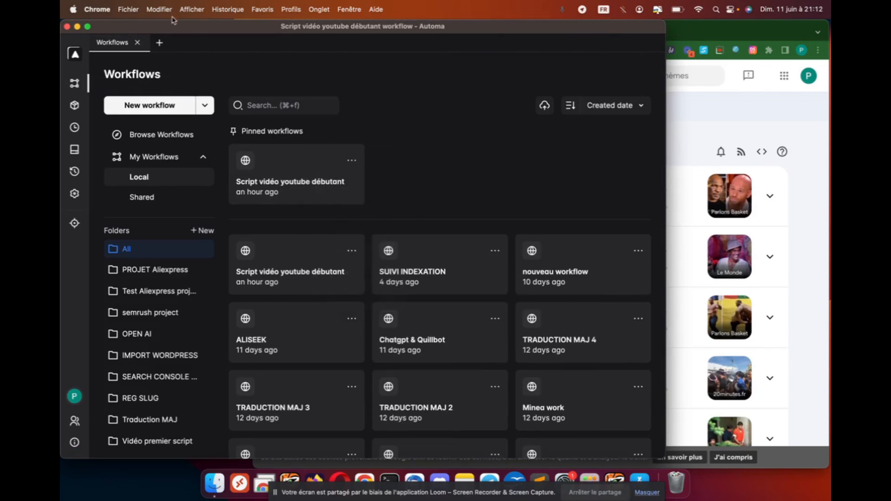
Close the workflow editor window and run the pinned Script vidéo youtube débutant workflow from the Automa browser extension.
left_click(66, 26)
left_click(556, 52)
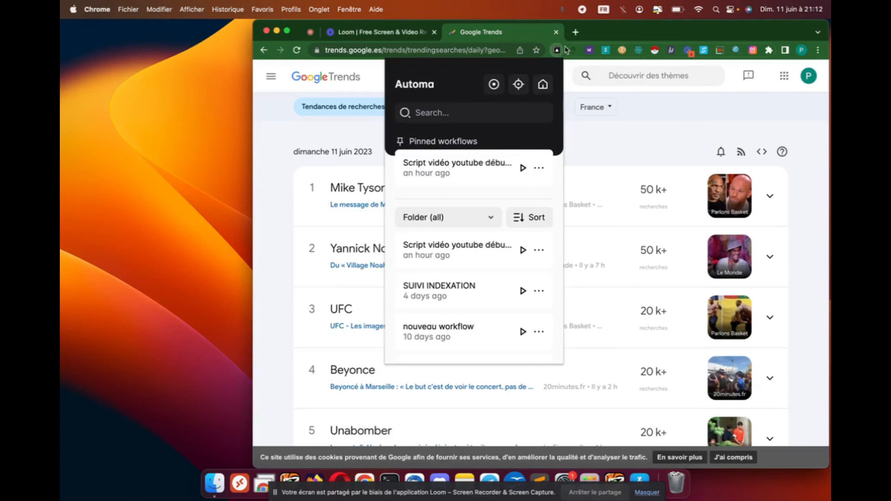
left_click(523, 167)
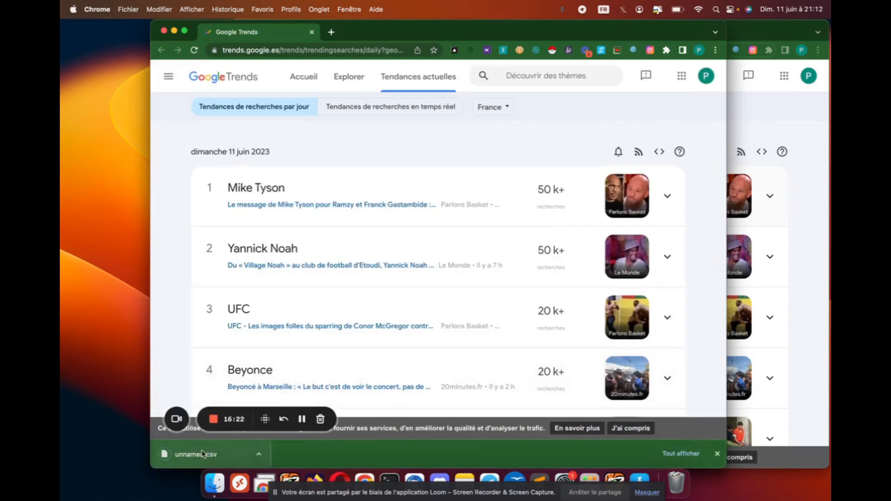
Open the downloaded unnamed.csv in Numbers and review its recherche and nombre columns.
left_click(201, 453)
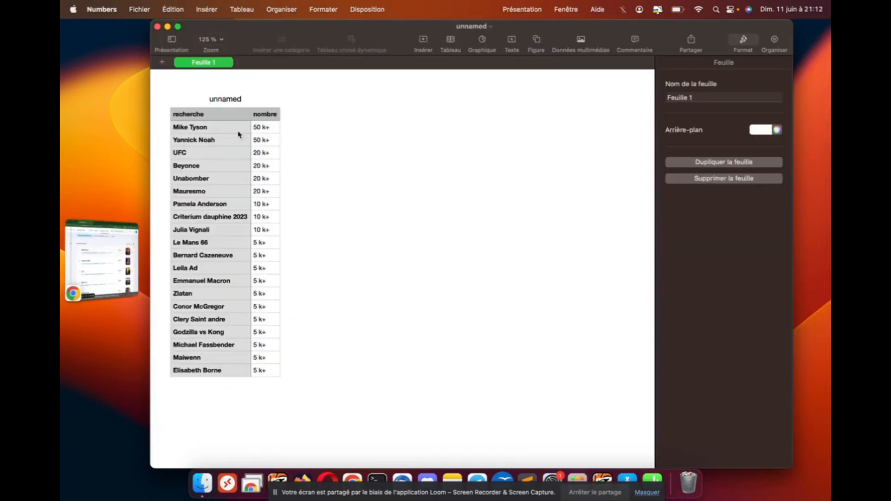
left_click(261, 116)
left_click(208, 133)
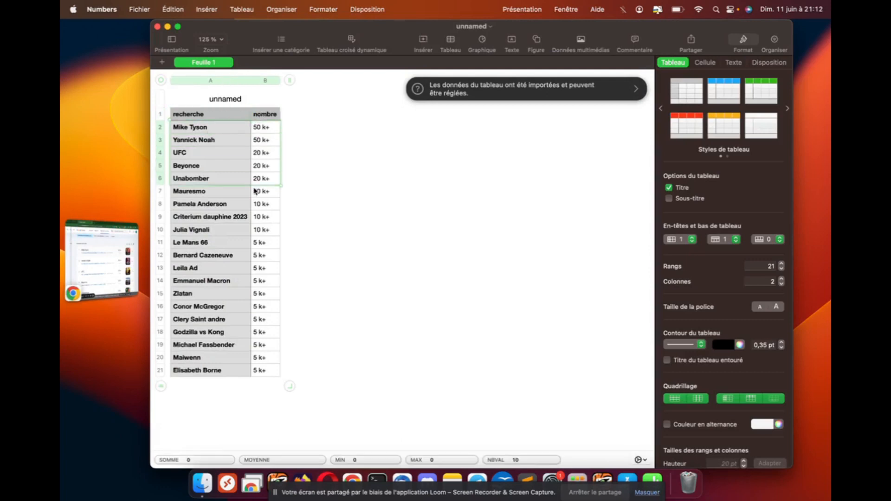
left_click(316, 131)
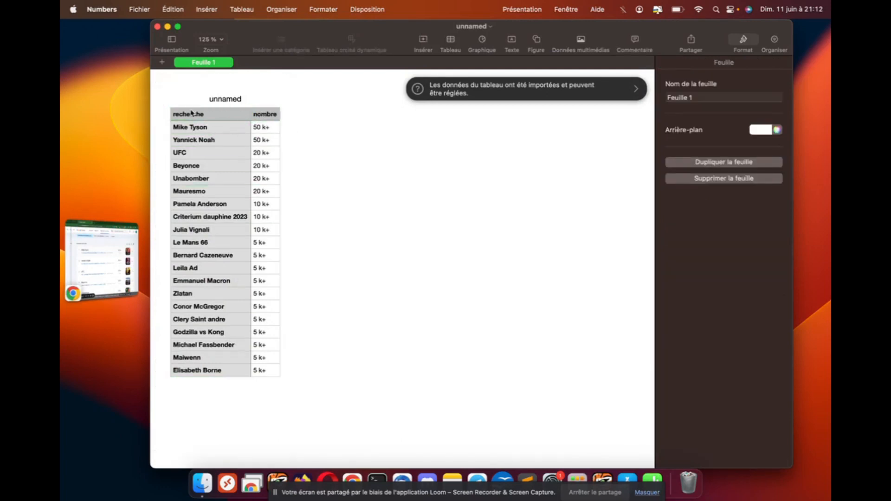
left_click_drag(191, 113, 266, 384)
left_click(294, 326)
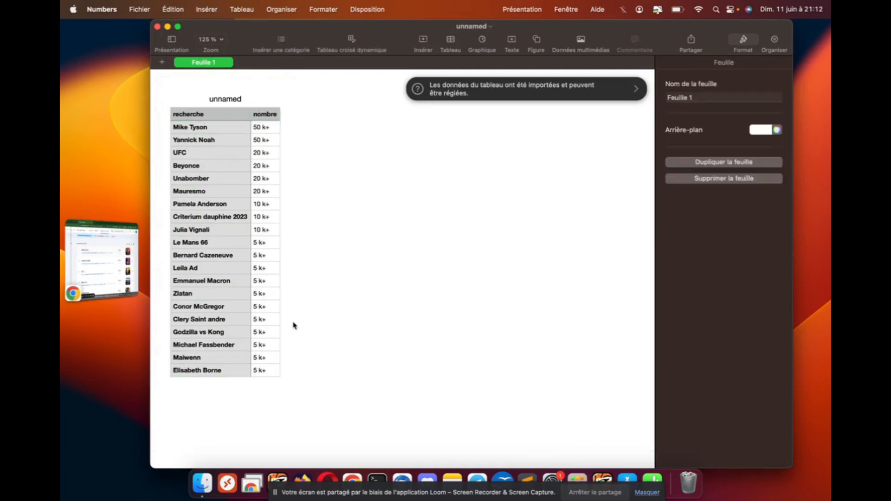
Compare the recherche and nombre rows of the exported table in Numbers with the Google Trends daily list.
left_click_drag(218, 119, 258, 368)
left_click(99, 264)
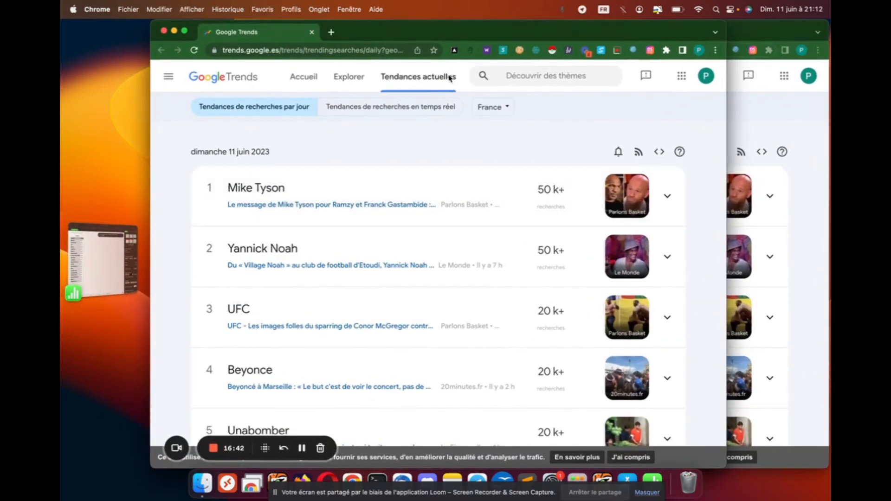
key("super+Tab")
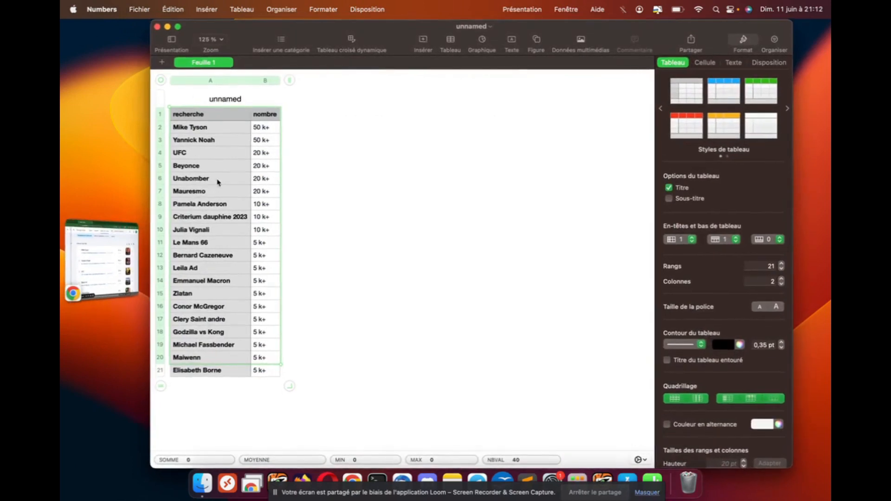
left_click_drag(221, 120, 274, 382)
left_click(248, 389)
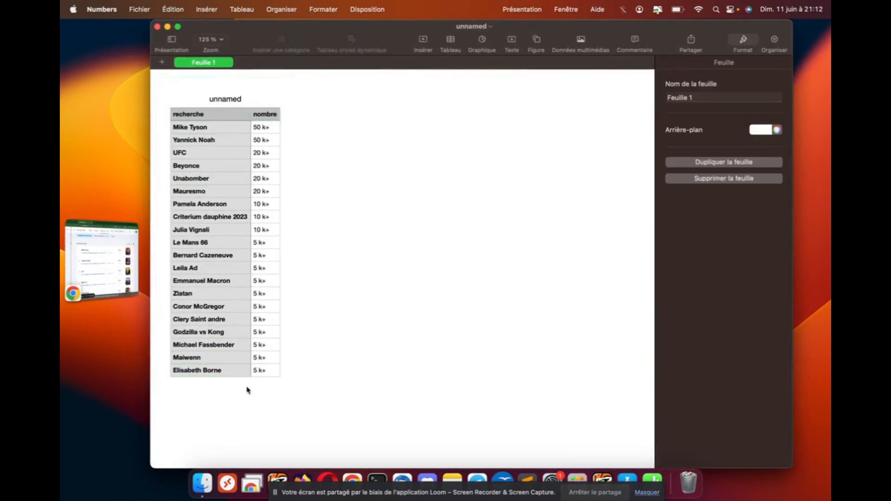
left_click(212, 112)
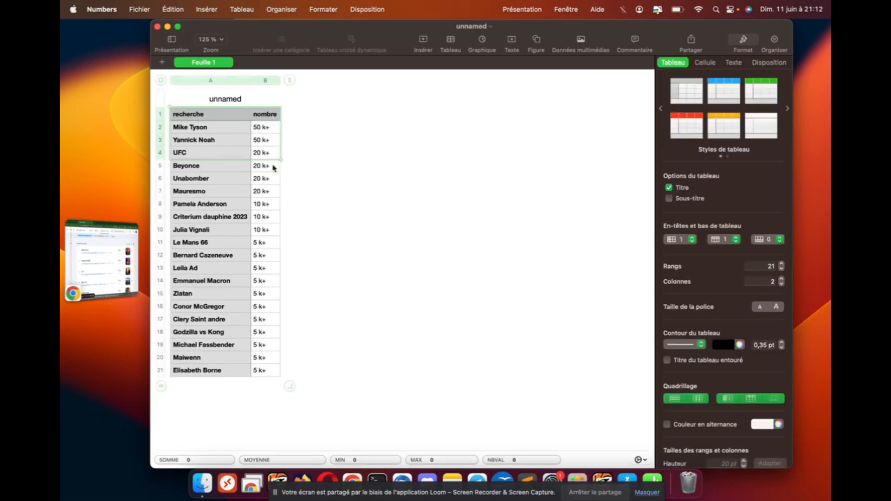
left_click(264, 357)
left_click_drag(205, 115, 233, 385)
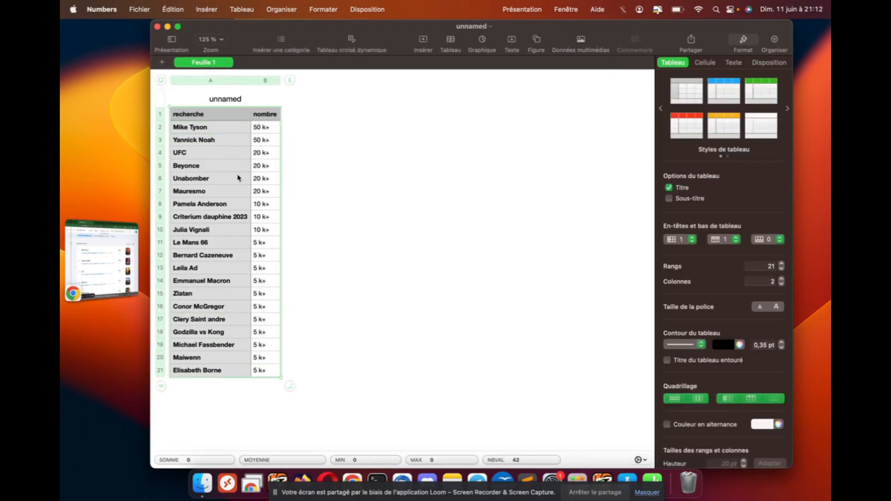
left_click_drag(196, 115, 268, 115)
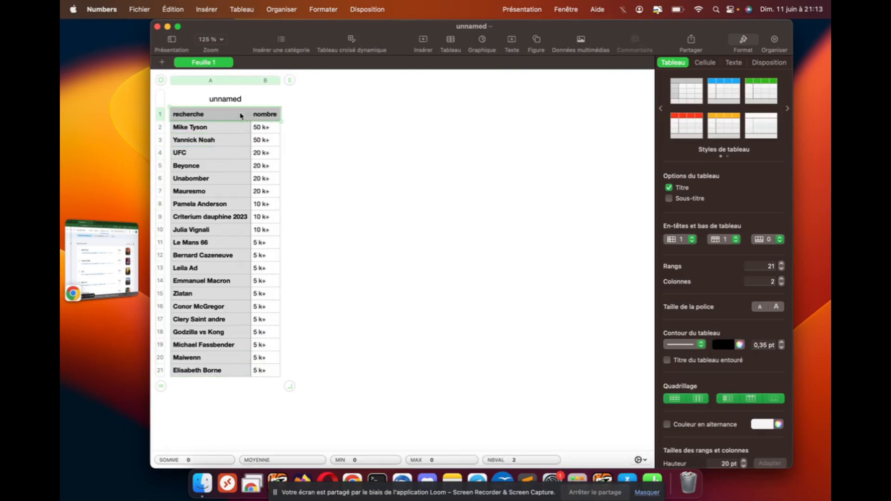
left_click(201, 121)
left_click_drag(231, 116, 262, 358)
Close the Numbers spreadsheet and the extra Google Trends window in Chrome, and dismiss the cookie notice.
left_click(166, 27)
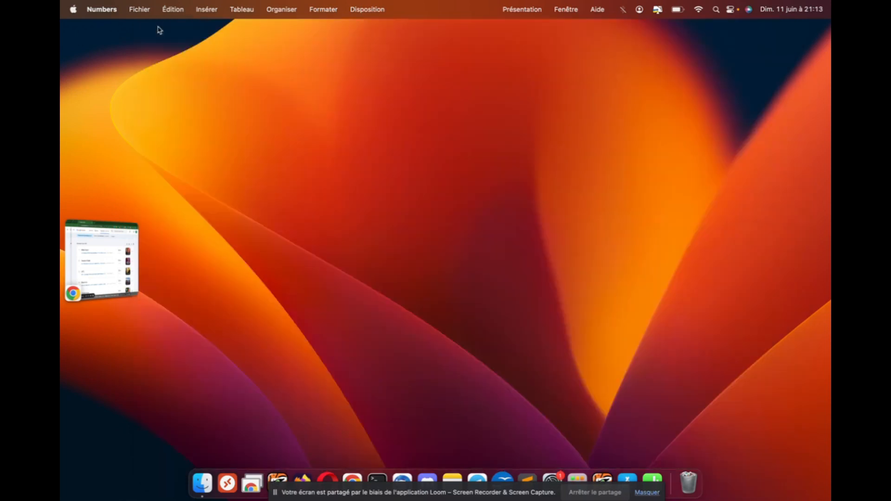
left_click(101, 273)
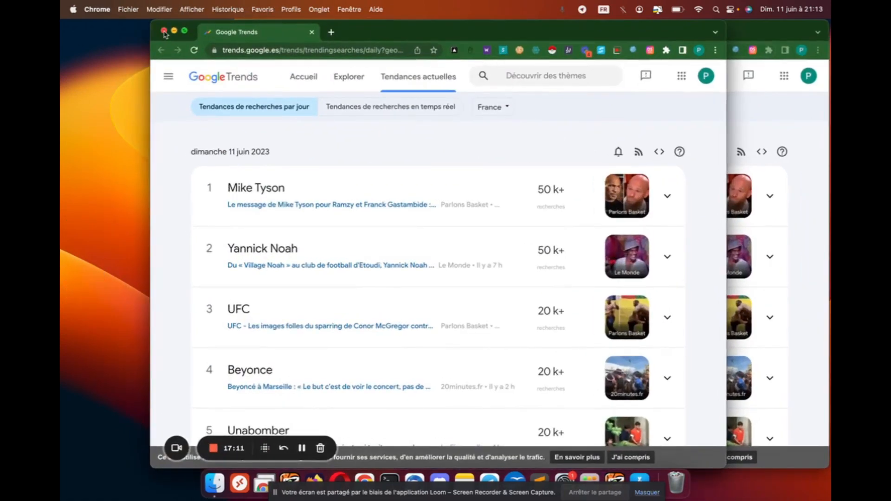
left_click(736, 457)
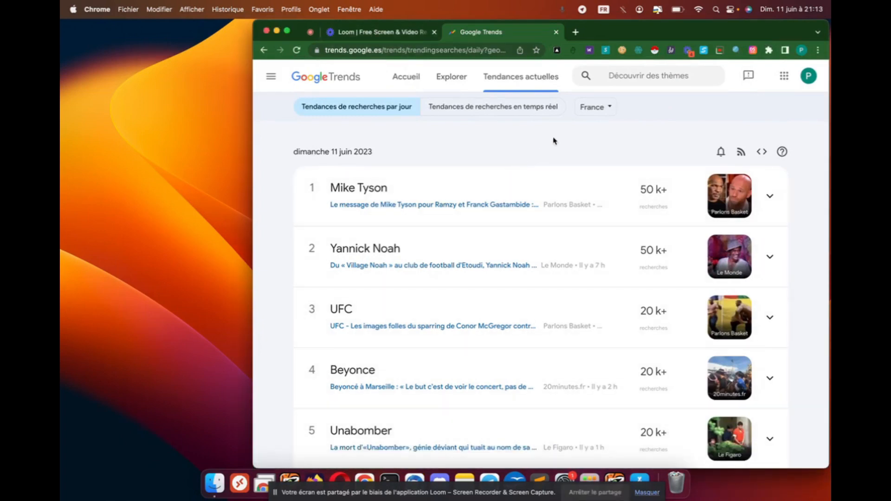
Open the Automa dashboard in a larger window and show the Vidéo premier script folder.
left_click(557, 49)
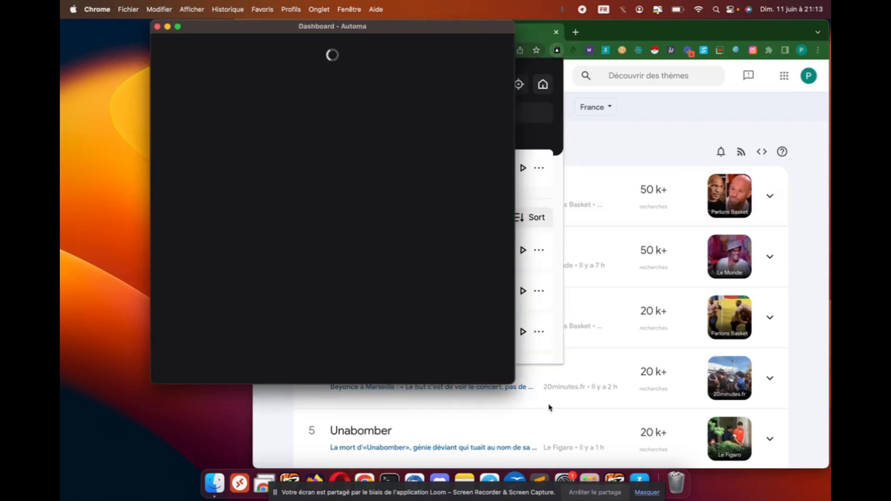
left_click_drag(513, 383, 697, 421)
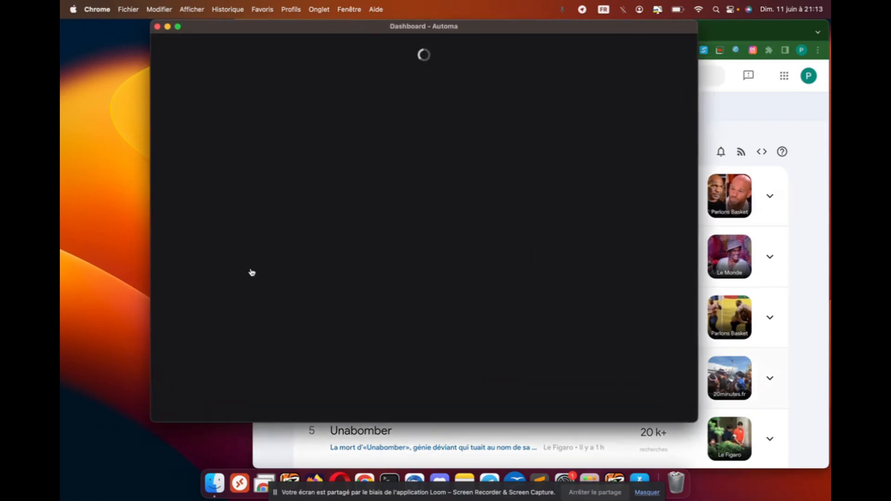
scroll(246, 324, "down", 5)
left_click(250, 398)
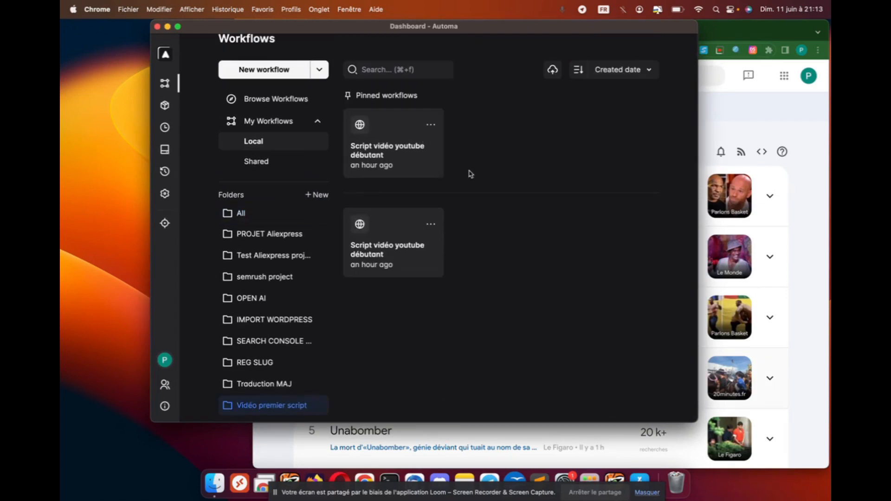
Start recording a new workflow named "test record".
left_click(319, 69)
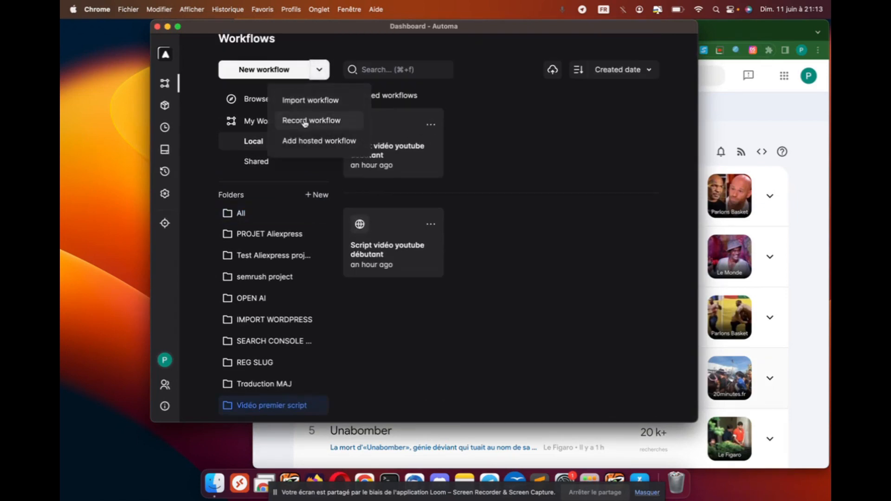
left_click(304, 122)
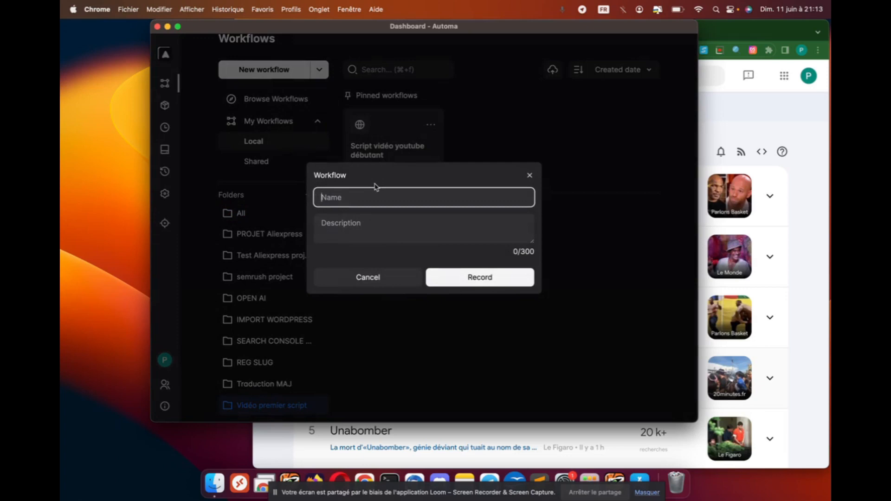
type("test record")
key("Return")
Record visiting the Explorer page, returning to Accueil, exploring the Mike Tyson search term and scrolling through its results.
left_click(440, 77)
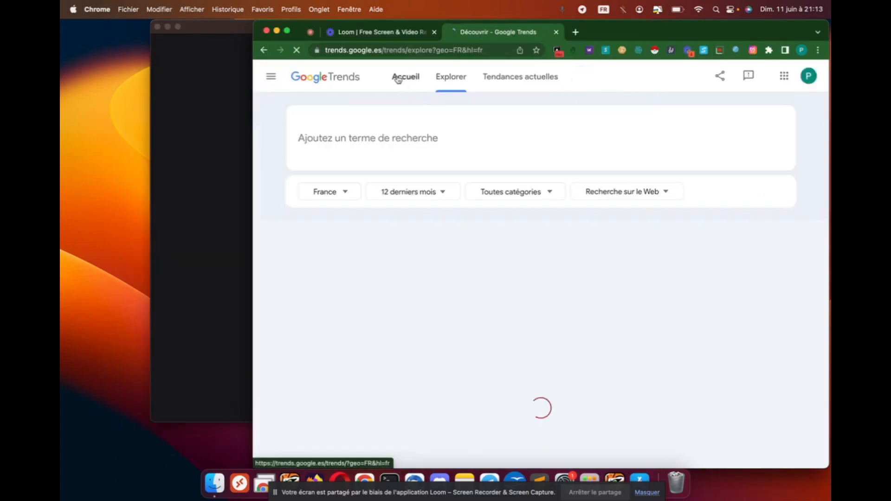
left_click(399, 77)
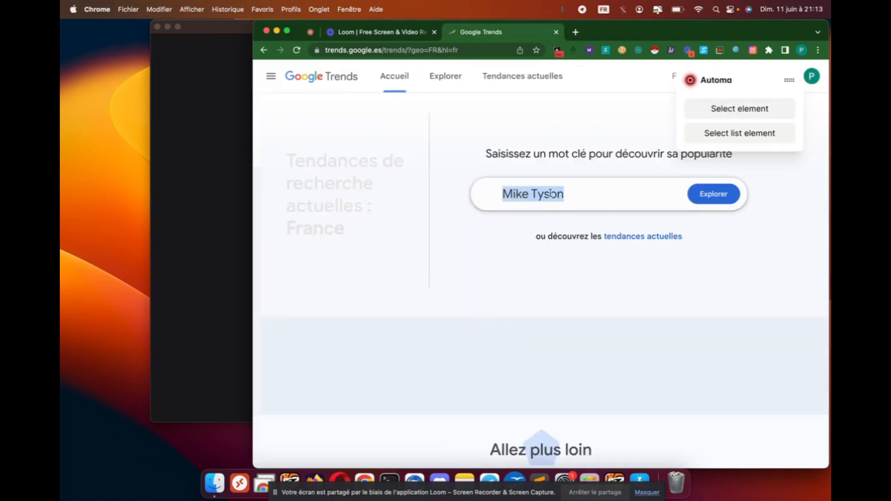
left_click(696, 197)
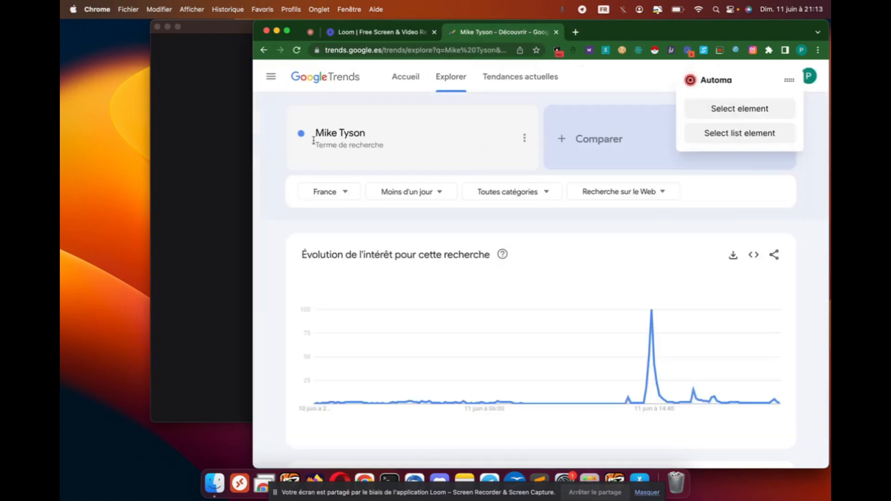
scroll(441, 260, "down", 3)
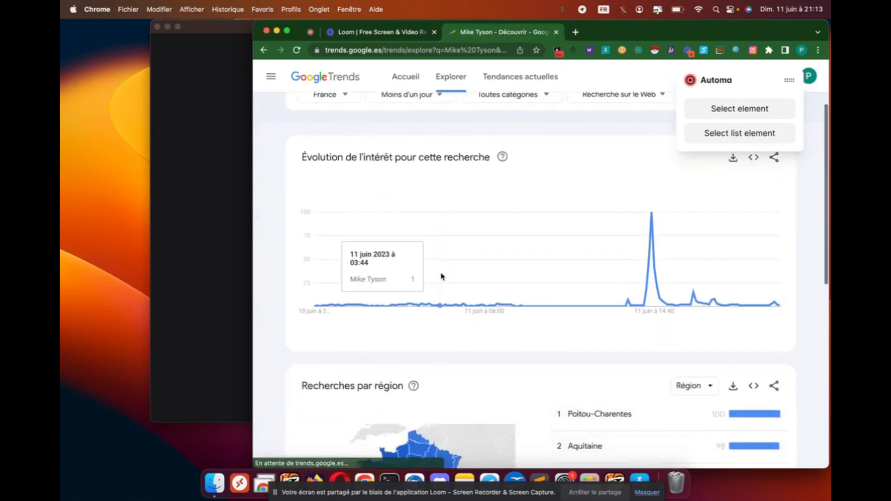
scroll(557, 322, "down", 3)
scroll(659, 157, "up", 4)
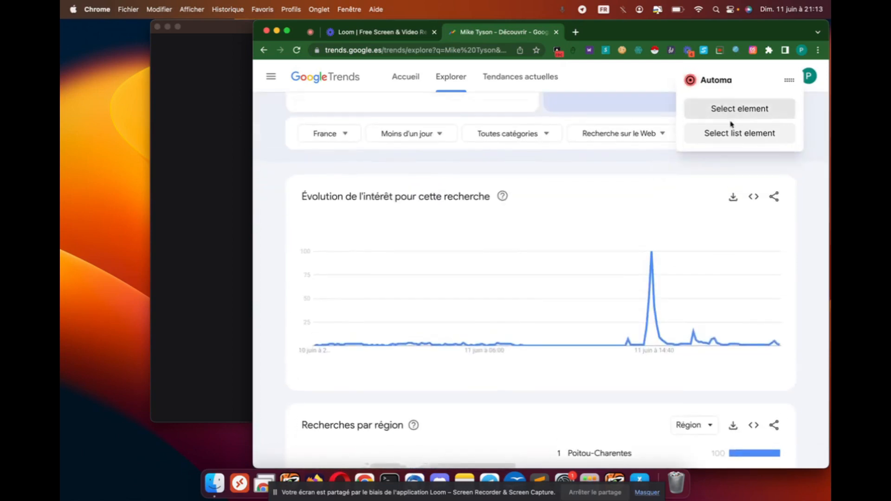
Record a Get text action on the Poitou-Charentes region entry and assign it to the variable "région".
left_click(738, 109)
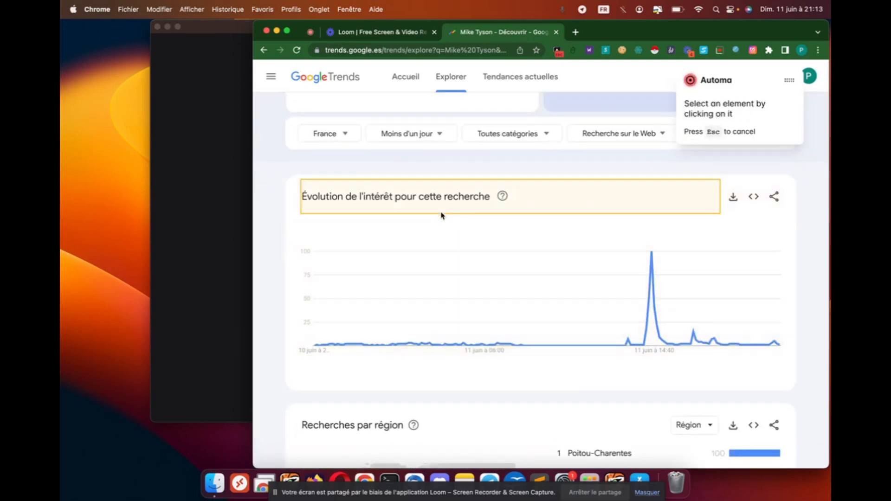
scroll(510, 236, "down", 4)
left_click(598, 324)
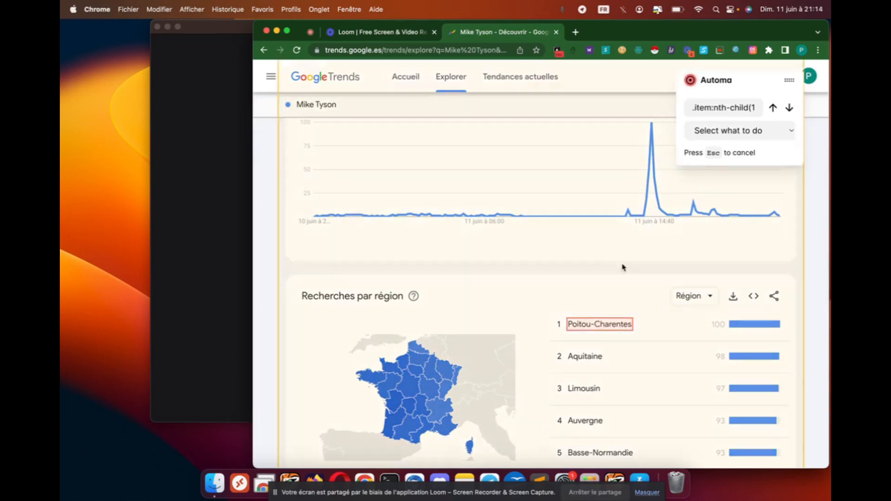
left_click(738, 131)
left_click(724, 143)
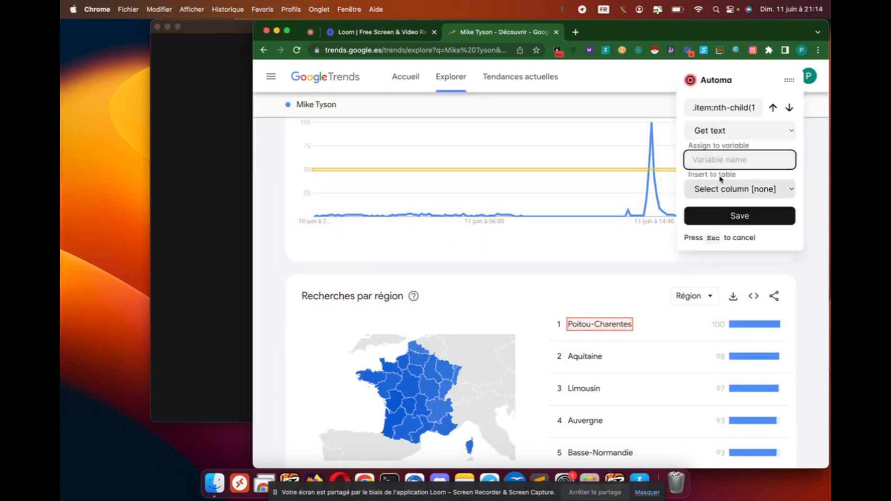
left_click(727, 190)
left_click(725, 193)
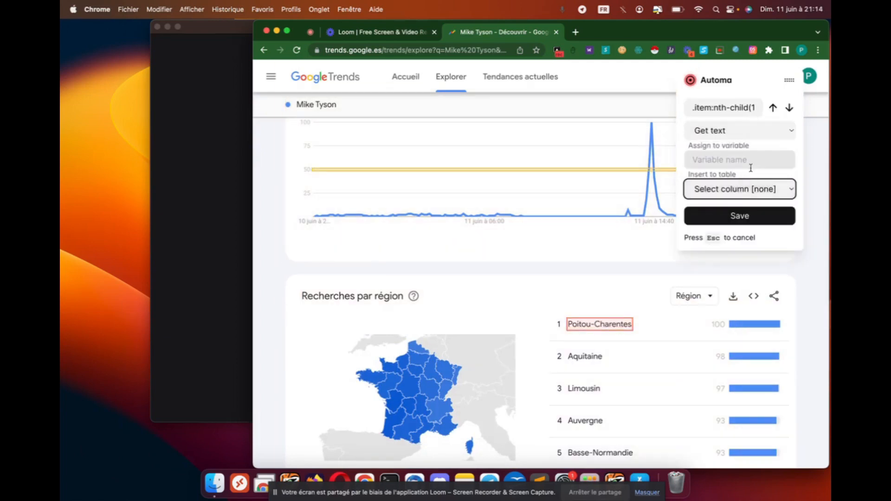
left_click(727, 190)
left_click(734, 157)
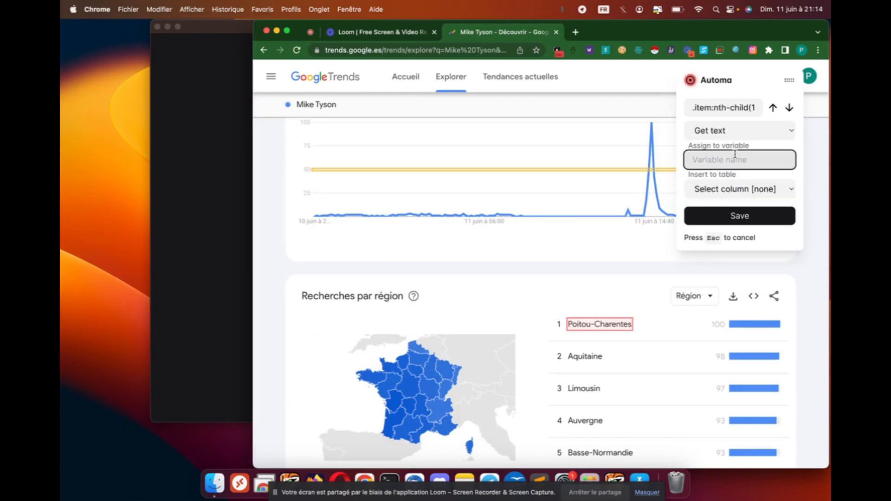
type("région")
left_click(744, 218)
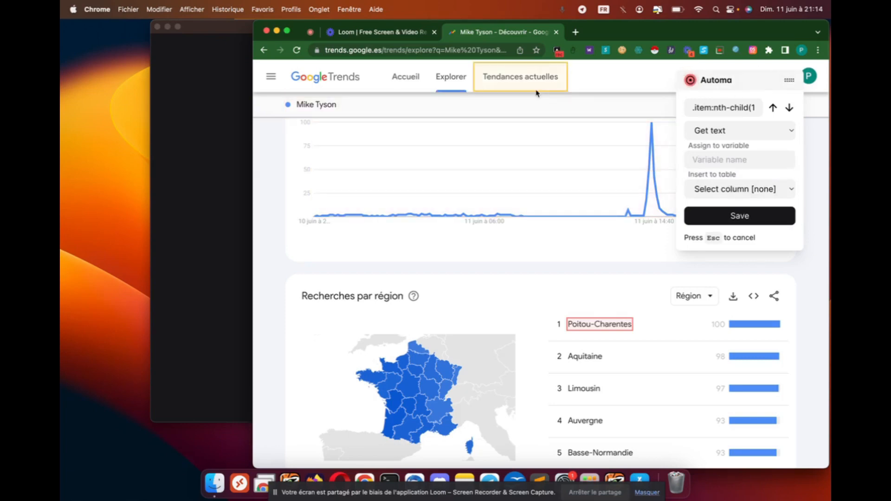
Finish the recording and open the test record workflow in the editor with its whole block chain in view.
left_click(233, 163)
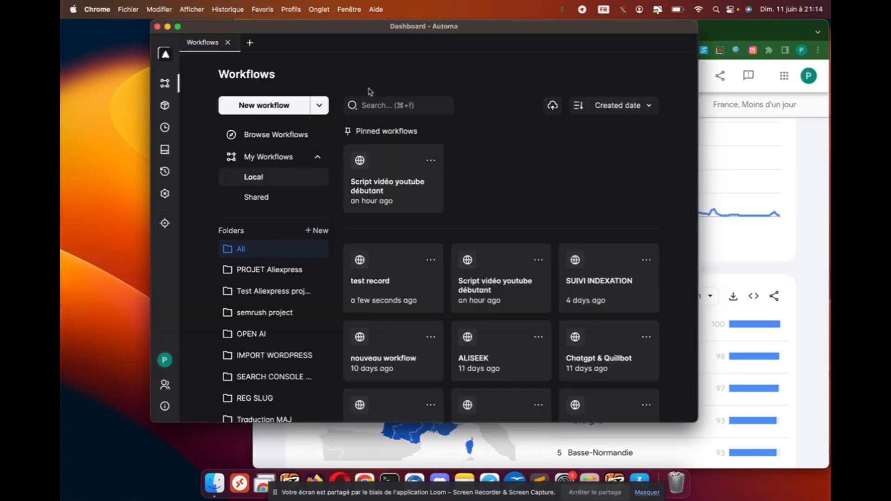
left_click(378, 281)
scroll(518, 195, "down", 3)
scroll(449, 162, "right", 3)
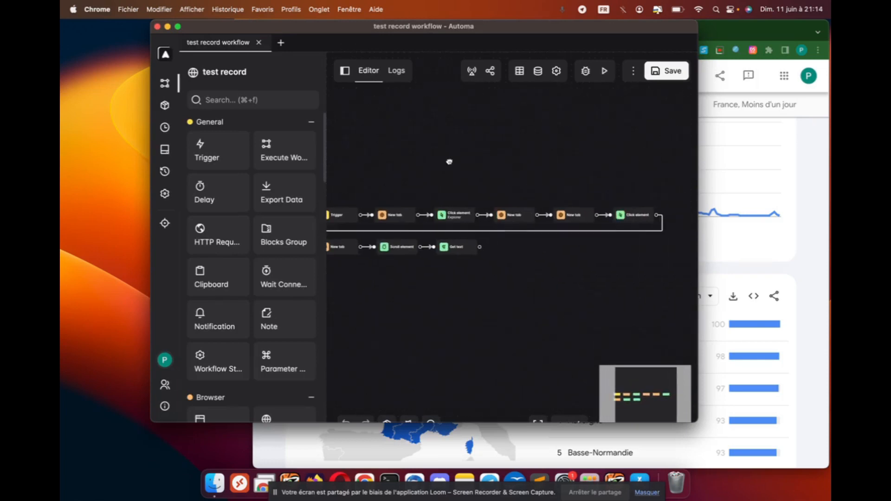
left_click_drag(449, 161, 508, 158)
left_click_drag(508, 159, 470, 149)
scroll(471, 149, "up", 2)
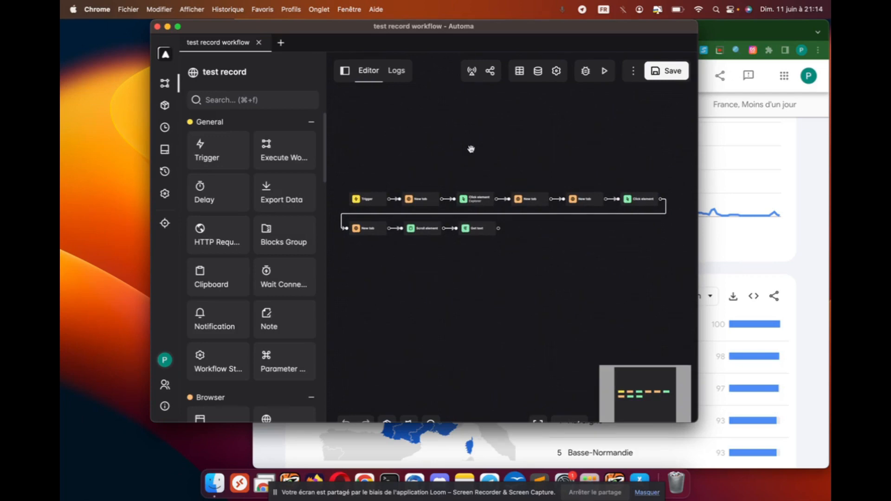
Run the test record workflow and open the log entry of that run.
left_click(605, 70)
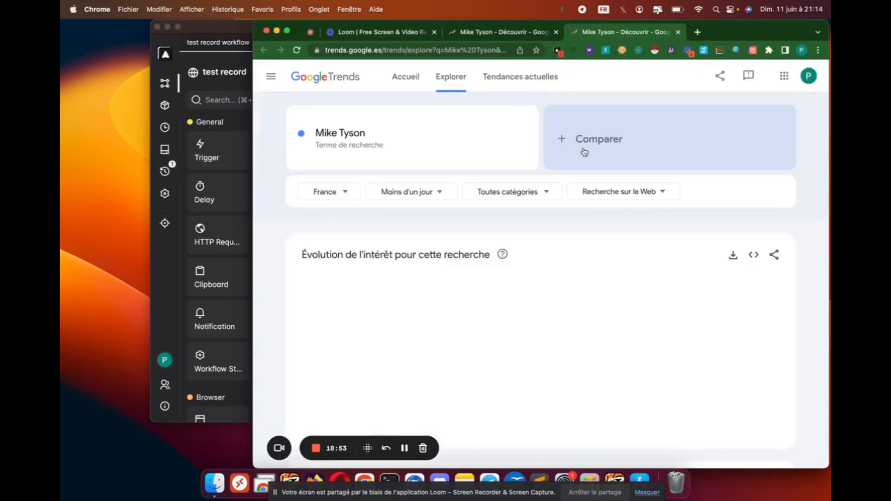
scroll(587, 177, "down", 2)
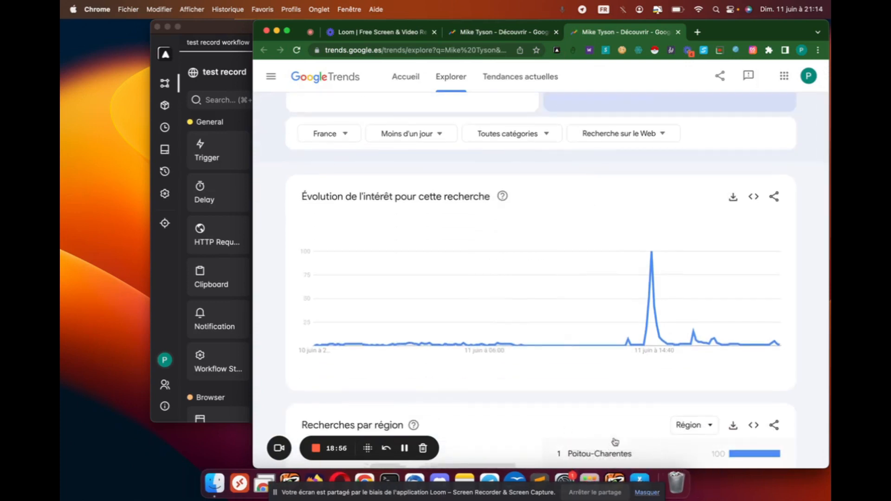
left_click(227, 115)
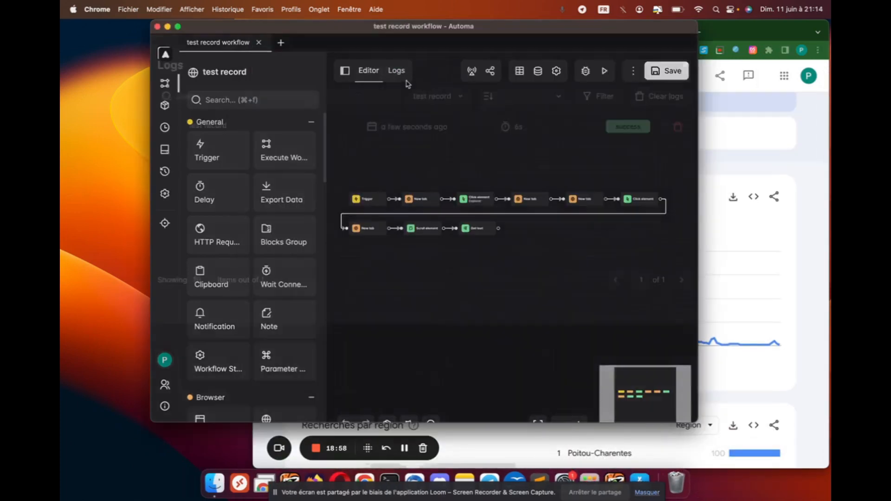
left_click(403, 79)
left_click(320, 139)
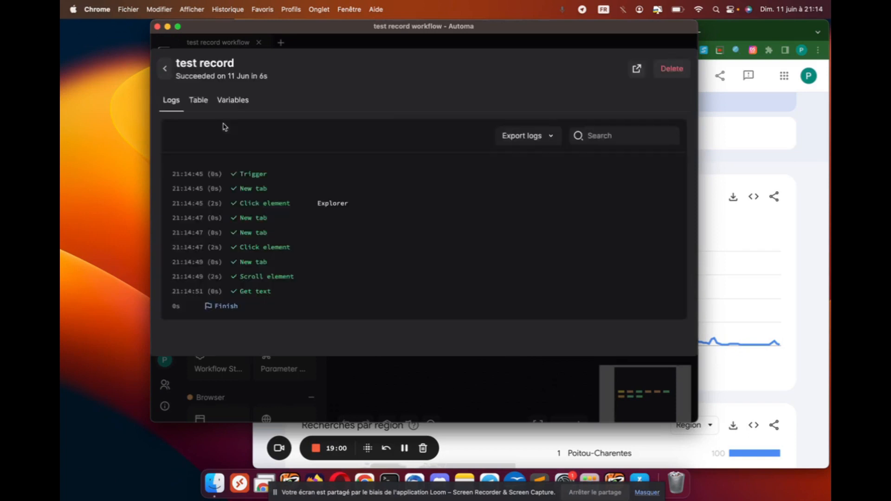
Check the table and variables data of the run for the région variable and its value.
left_click(224, 101)
left_click(306, 168)
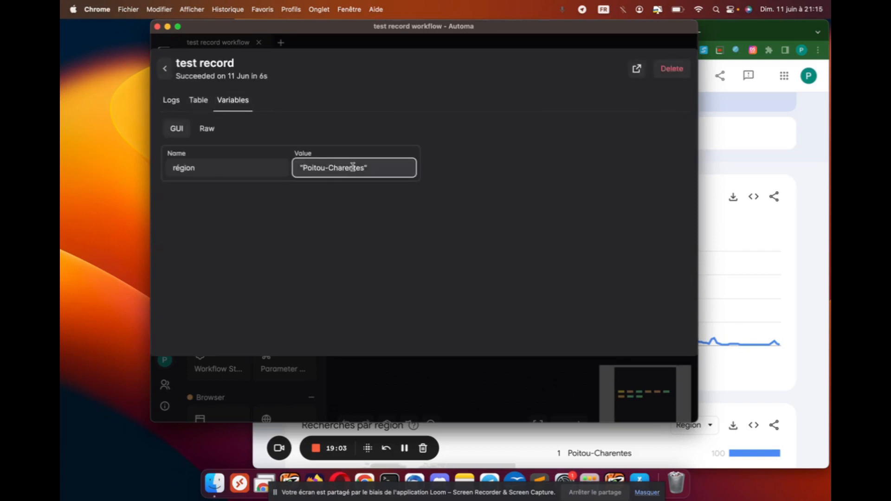
left_click(191, 98)
left_click(230, 100)
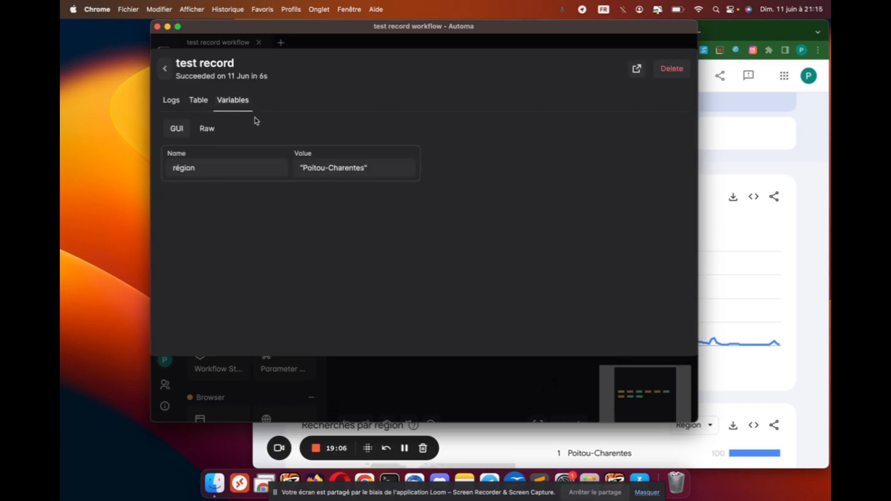
left_click_drag(180, 168, 215, 168)
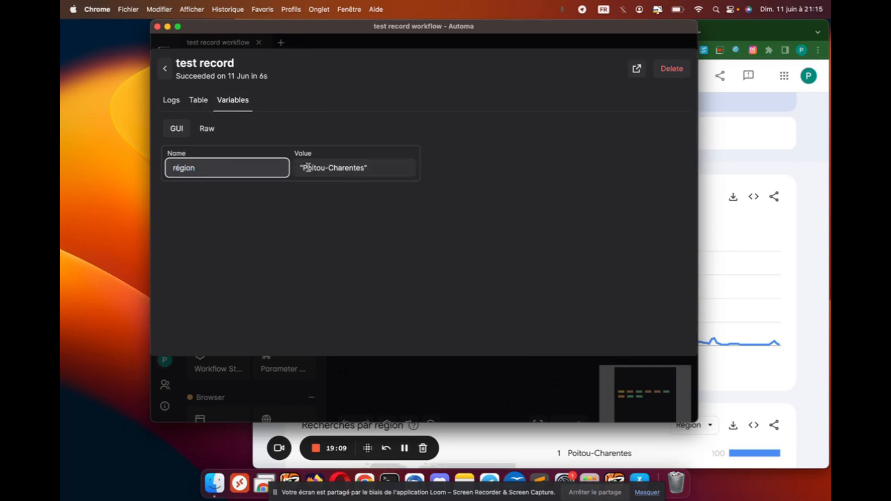
Point out the région variable's name and its "Poitou-Charentes" value in the test record run log.
left_click_drag(300, 168, 366, 168)
left_click(374, 168)
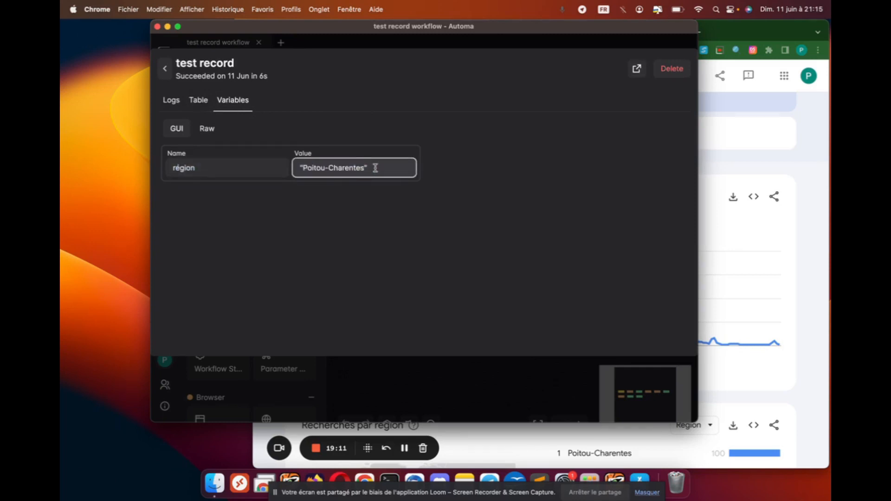
left_click(223, 167)
left_click(304, 168)
left_click_drag(304, 168, 384, 168)
left_click(384, 168)
left_click(489, 45)
left_click(488, 45)
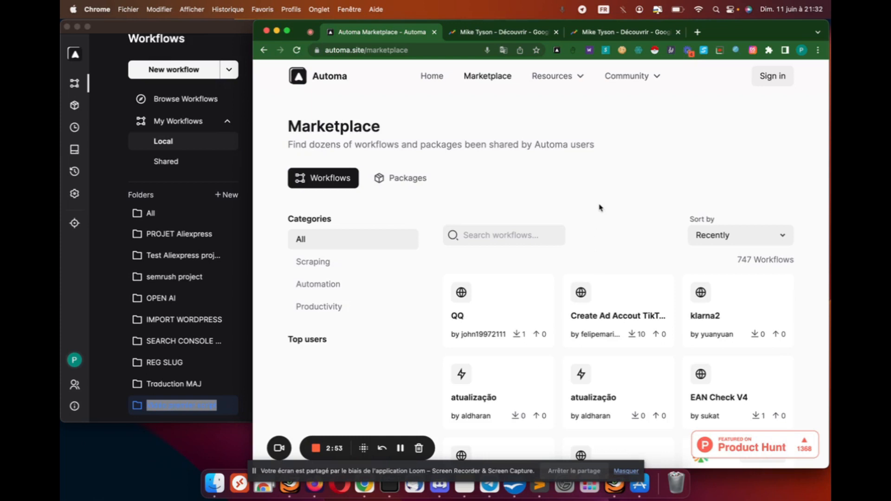
Open the "Create Ad Accout TikTok" workflow page from the marketplace and look over its preview and install details.
scroll(578, 264, "down", 1)
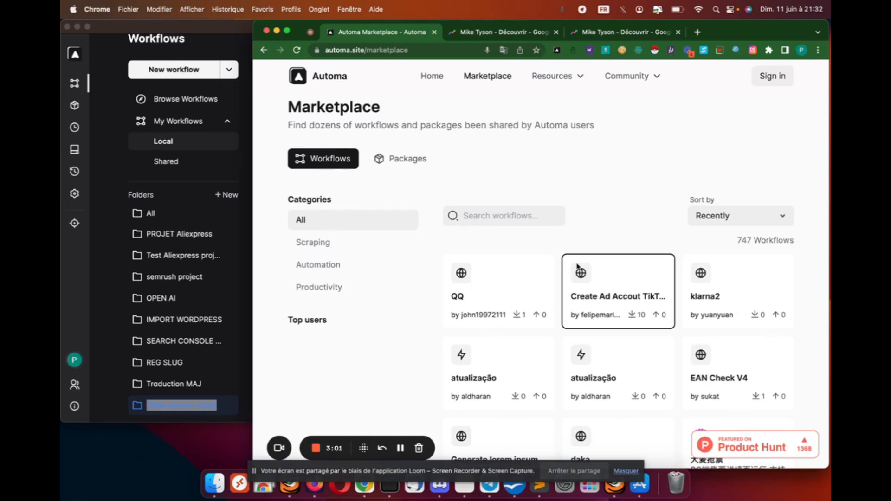
left_click(609, 302)
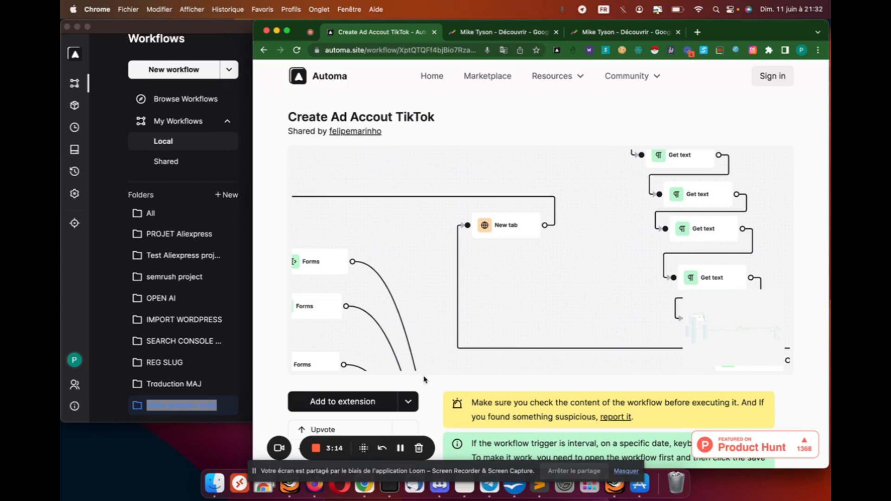
scroll(424, 380, "down", 5)
Switch to the Automa window and open the local "Create Ad Accout TikTok" workflow in the editor.
left_click(92, 114)
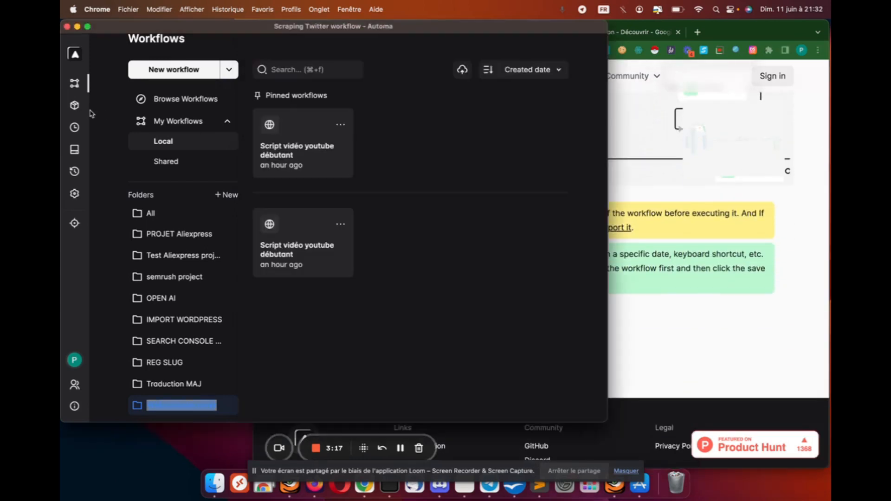
scroll(374, 125, "down", 3)
left_click(374, 124)
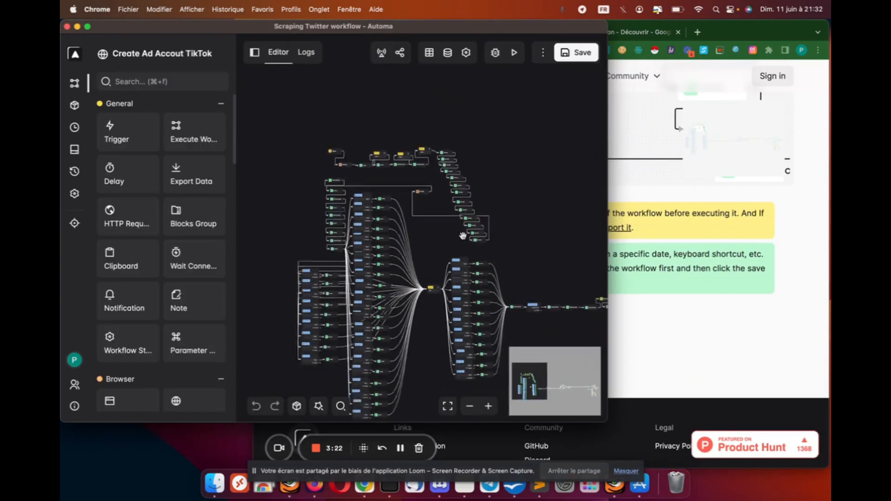
Examine the "Create Ad Accout TikTok" block diagram from its branching section to the end of its chain, and return to the workflow list.
scroll(463, 236, "down", 3)
left_click_drag(524, 212, 357, 164)
left_click_drag(437, 165, 374, 165)
scroll(374, 165, "up", 3)
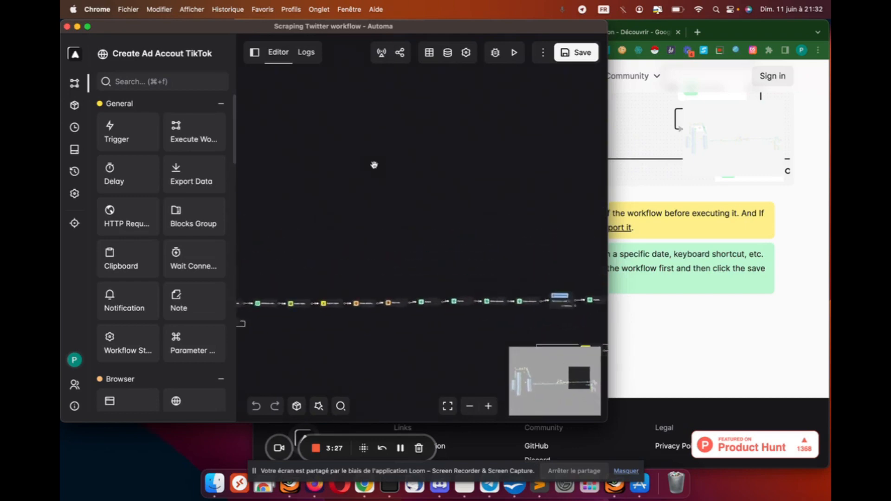
left_click_drag(455, 205, 454, 166)
scroll(461, 165, "down", 5)
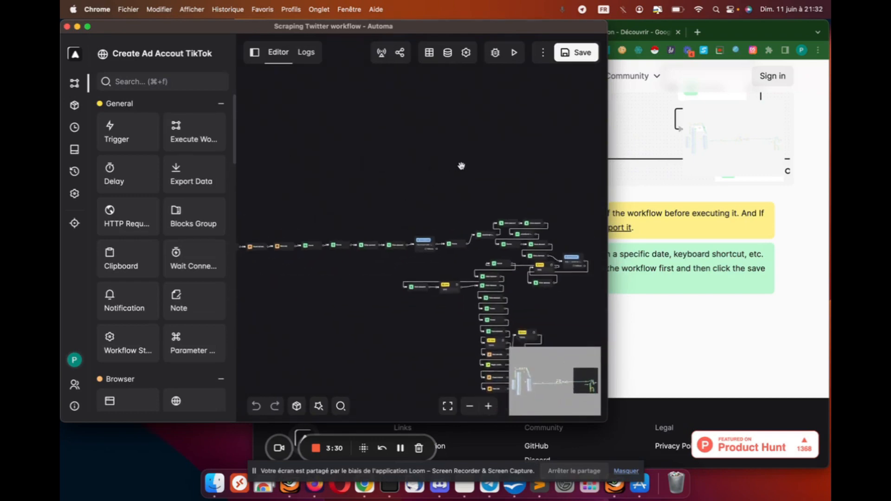
left_click_drag(319, 191, 529, 193)
left_click_drag(325, 162, 519, 172)
left_click_drag(575, 162, 575, 161)
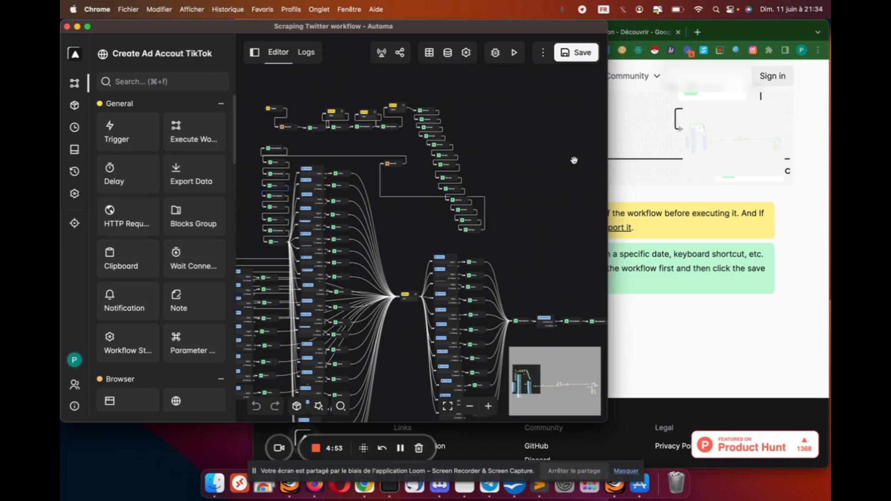
left_click_drag(574, 160, 459, 90)
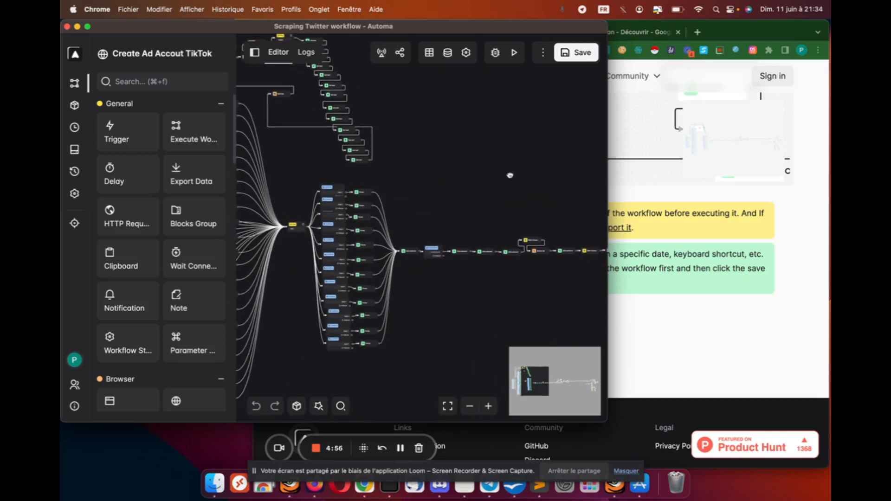
left_click_drag(509, 175, 629, 189)
left_click_drag(559, 186, 392, 135)
left_click_drag(354, 93, 522, 124)
left_click(74, 83)
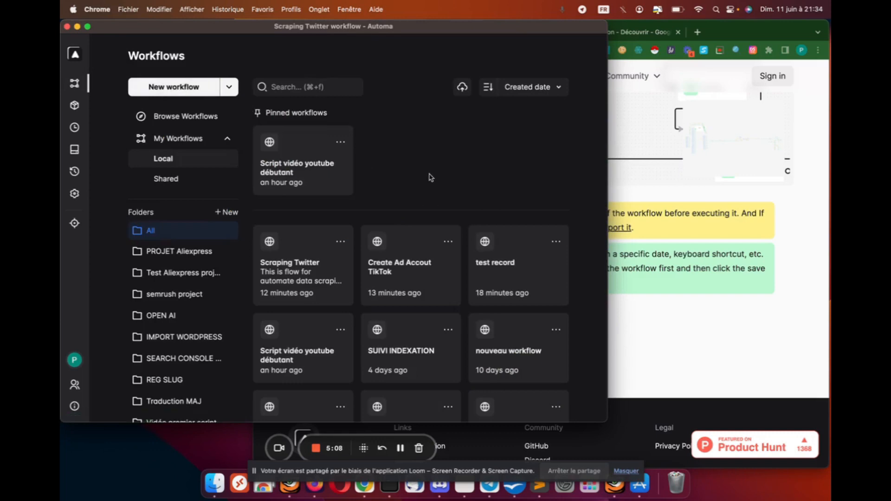
Switch to the browser, return to the Automa marketplace and browse its shared workflows.
left_click(721, 125)
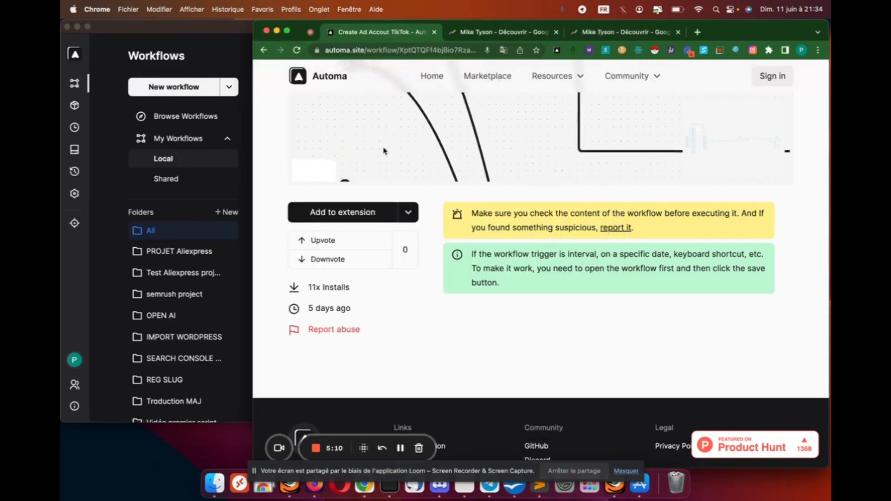
scroll(438, 247, "up", 5)
left_click(487, 77)
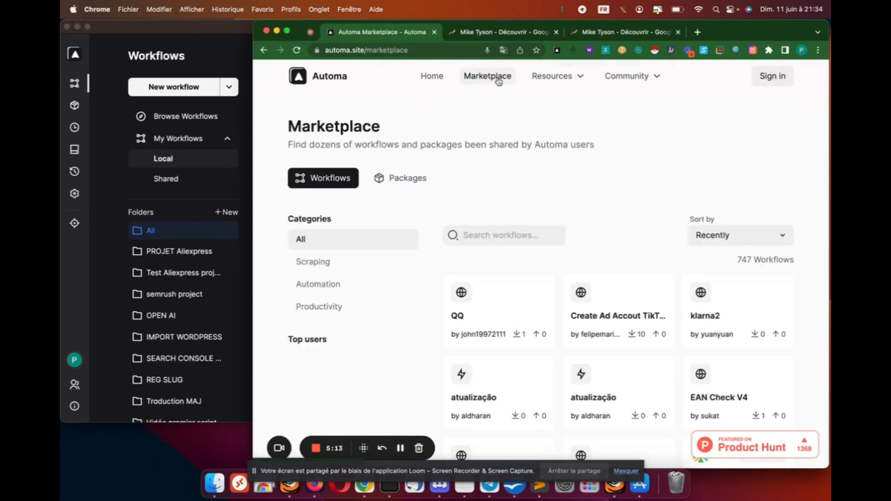
scroll(523, 269, "down", 2)
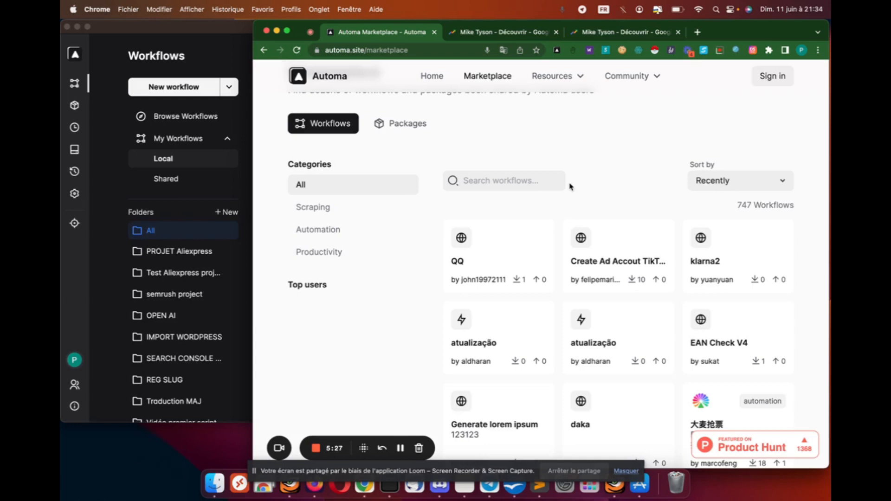
scroll(570, 187, "down", 5)
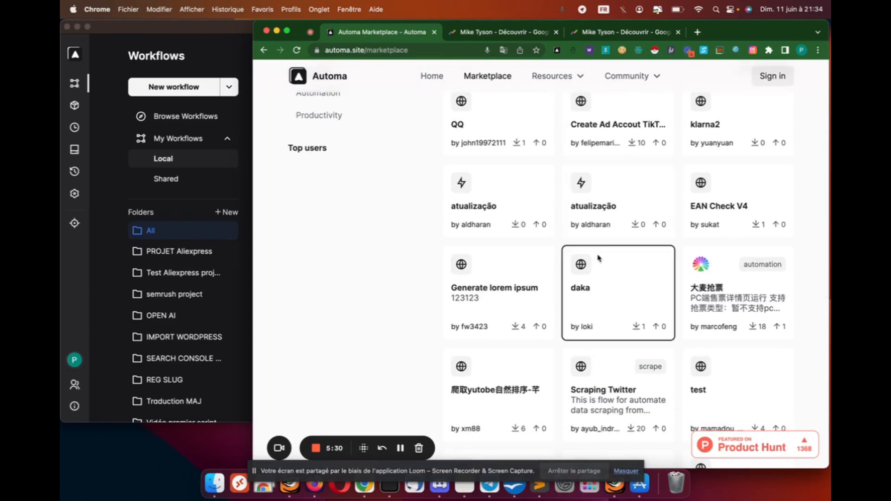
scroll(599, 254, "down", 2)
View the "daka" workflow's marketplace page and go to the Automa site's home page.
left_click(605, 246)
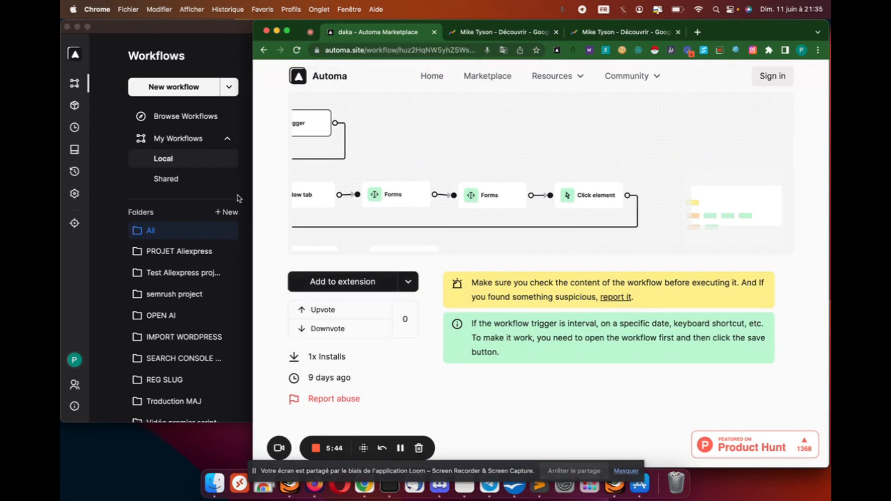
scroll(456, 209, "up", 3)
left_click(342, 76)
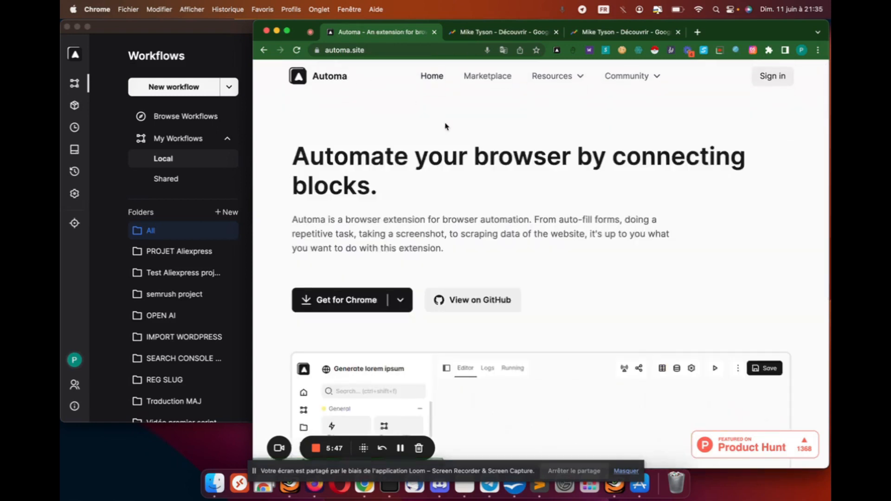